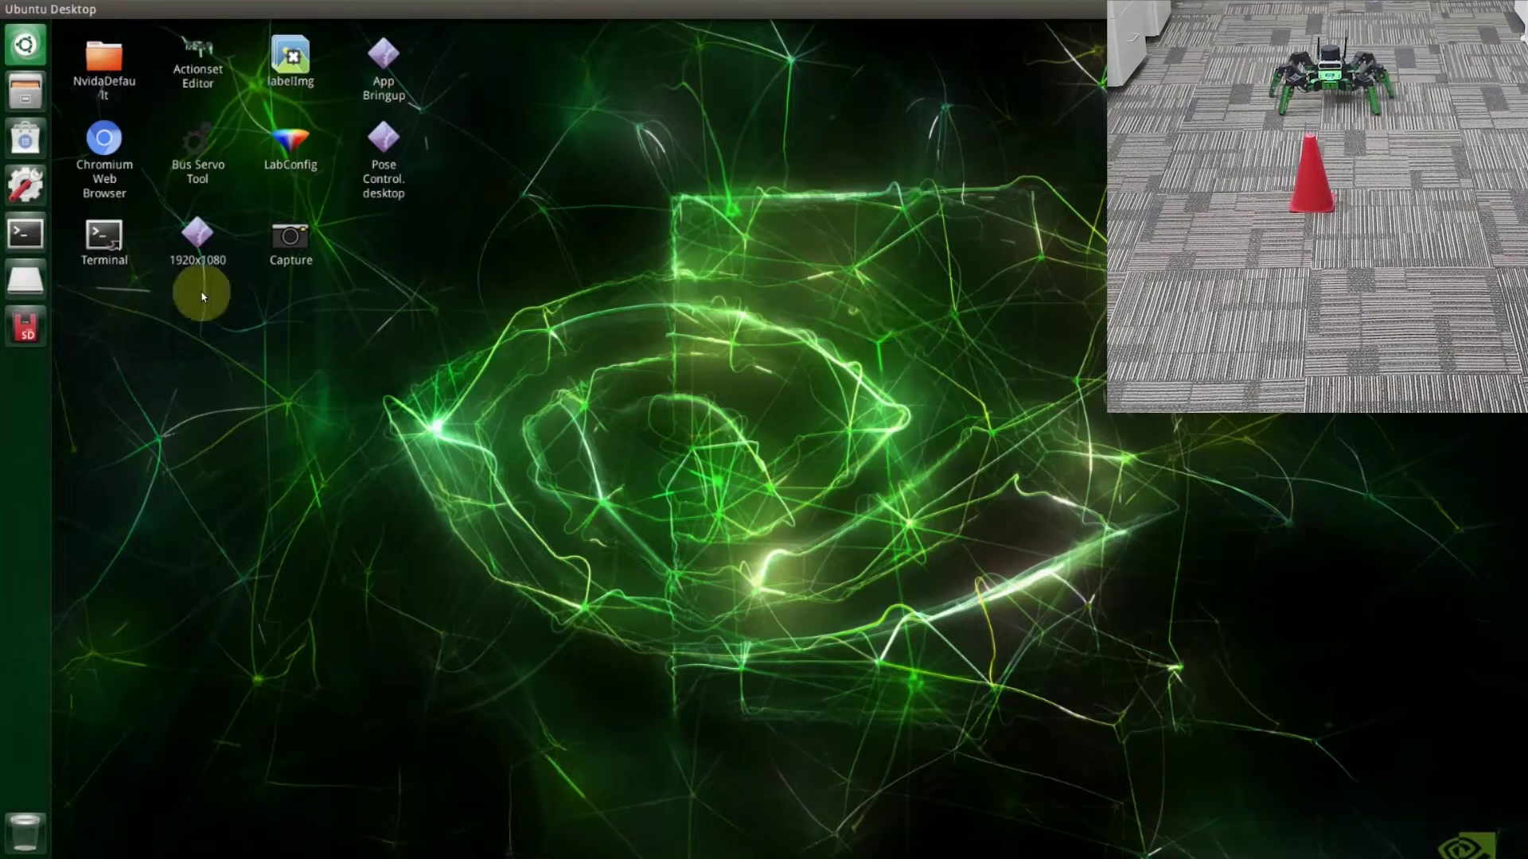
- Stop the bringup service by running 'sudo systemctl stop jethexa_bringup.service' in the terminal
click(26, 236)
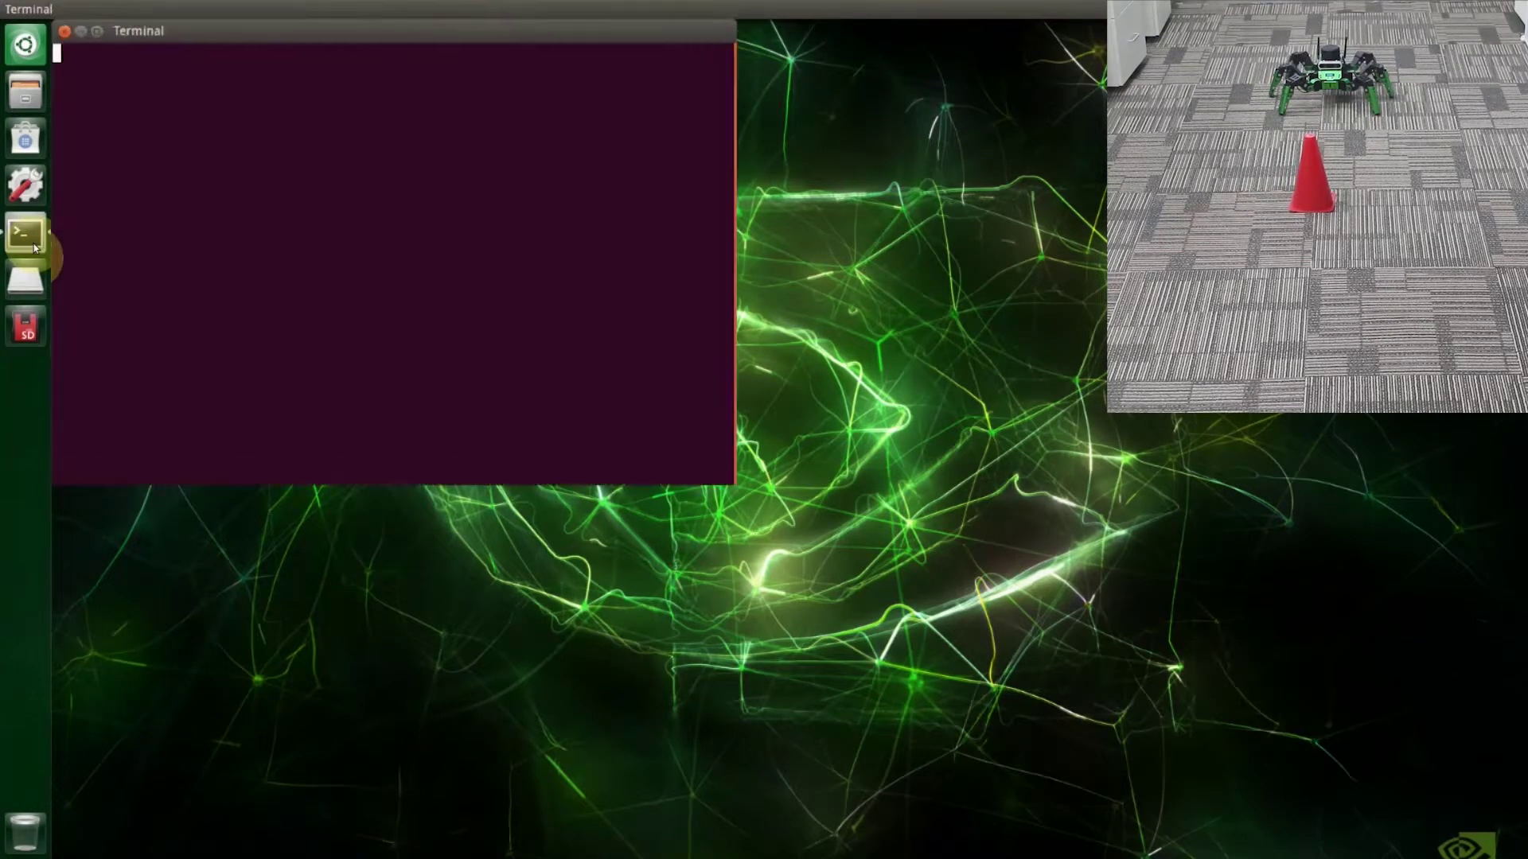
text(sudo )
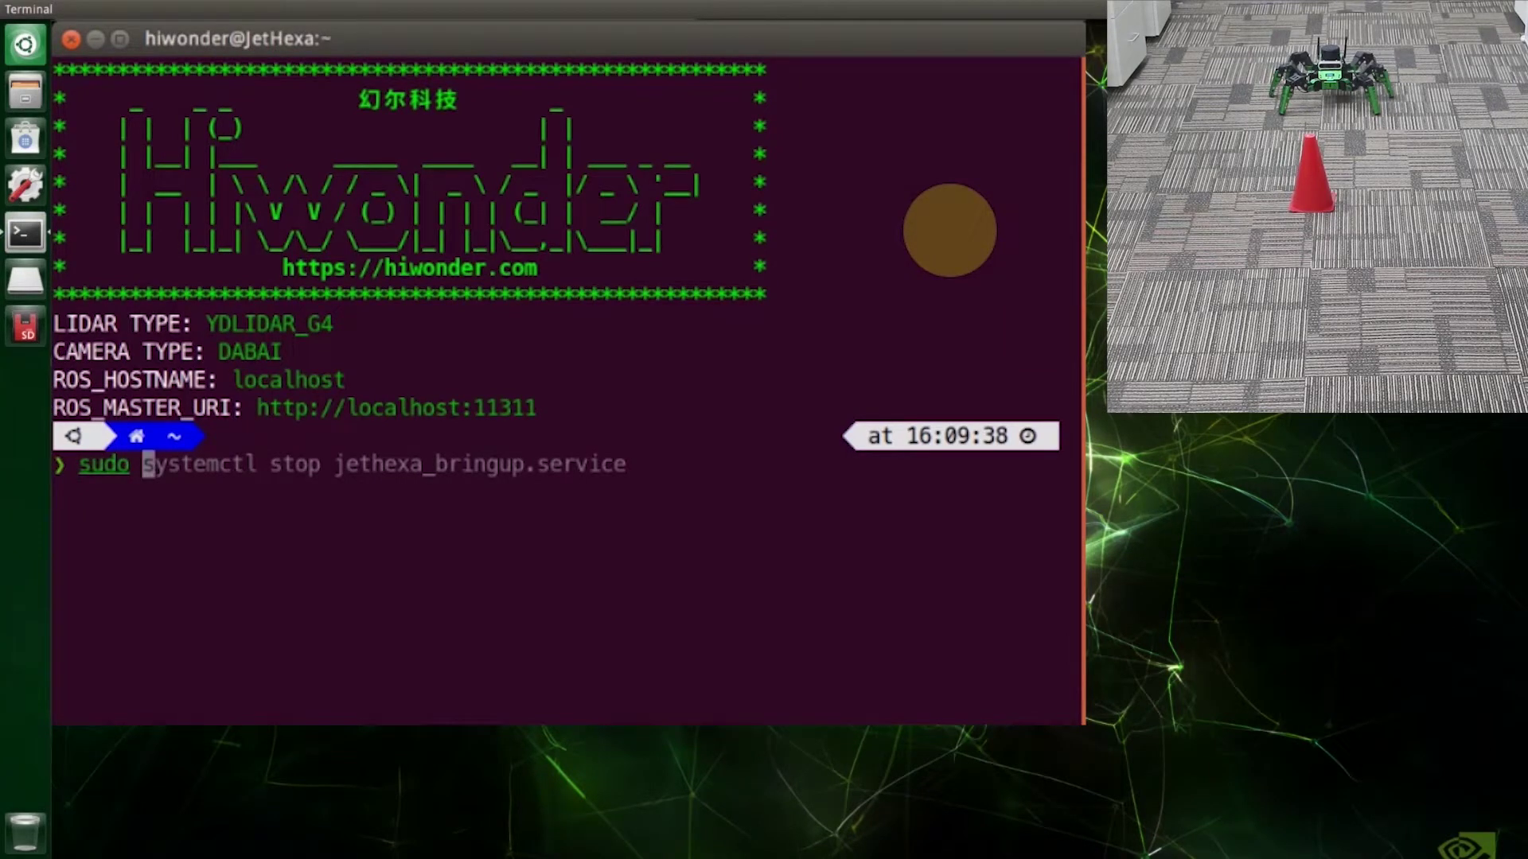
text(sys)
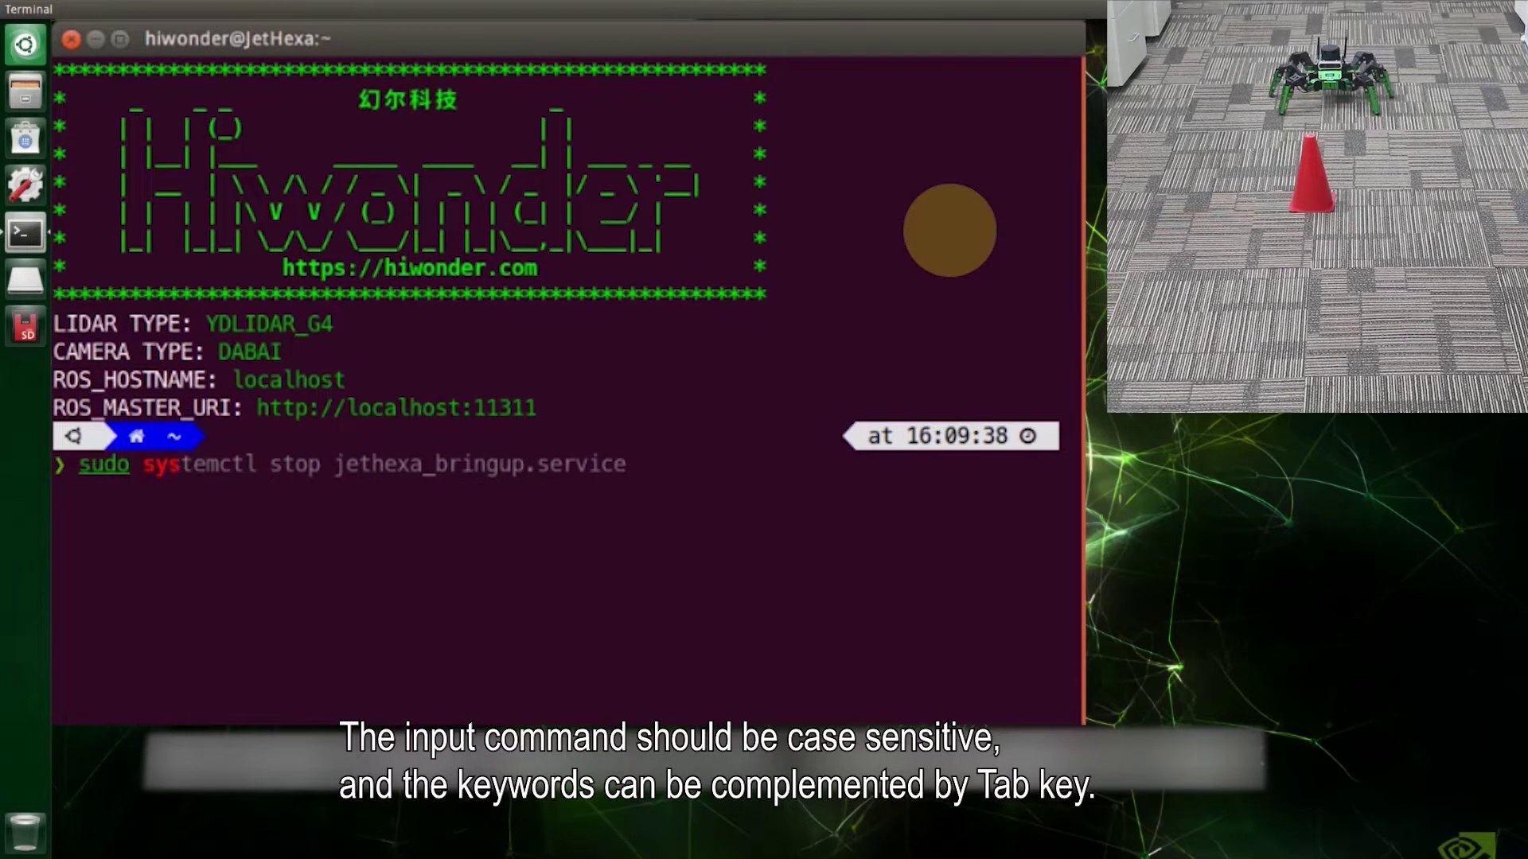
text(temctl)
key(Right)
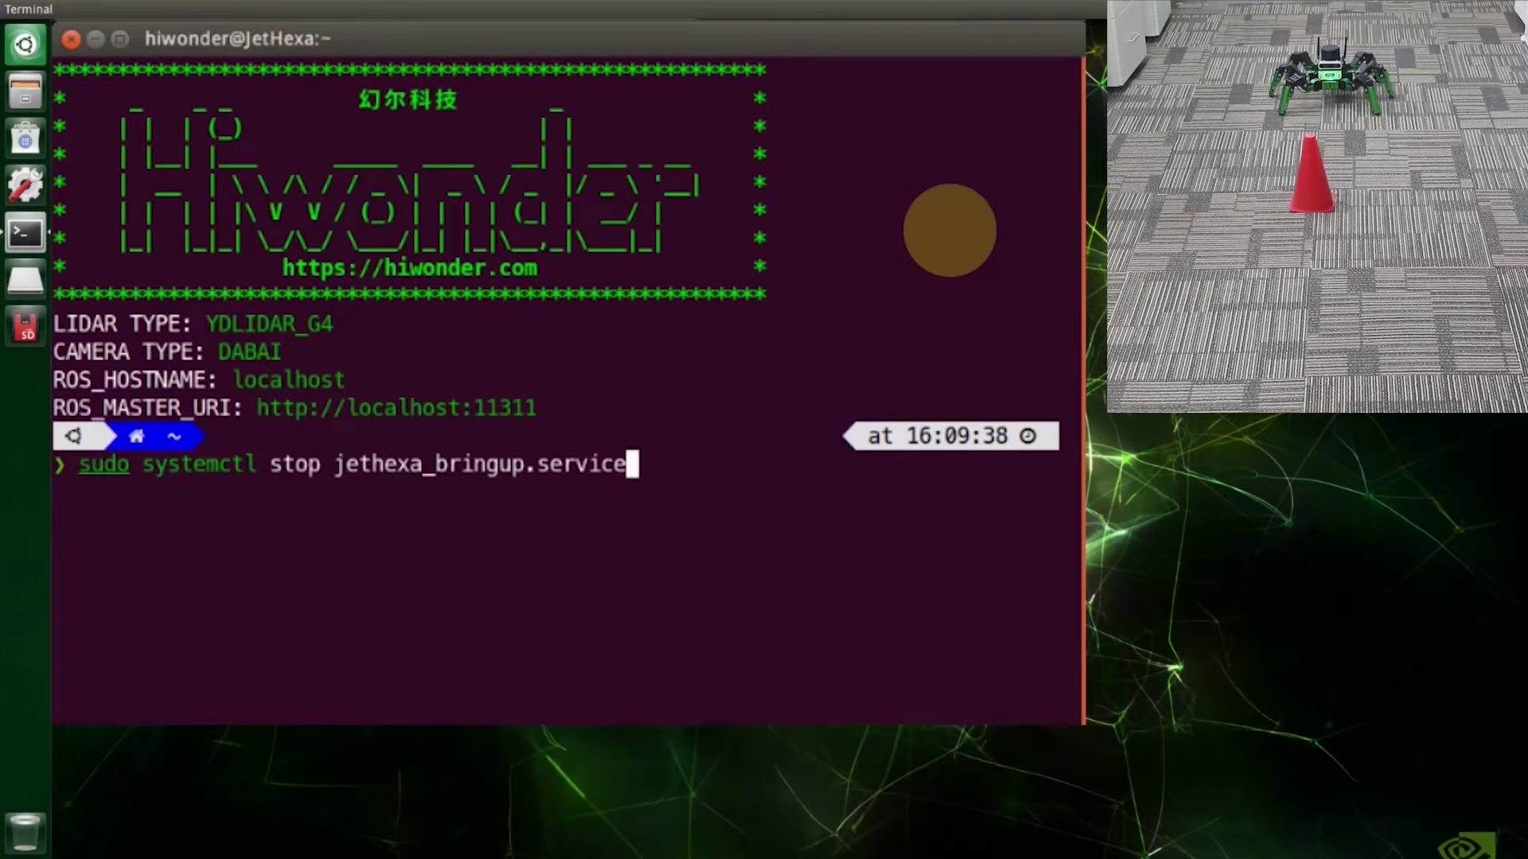
key(Return)
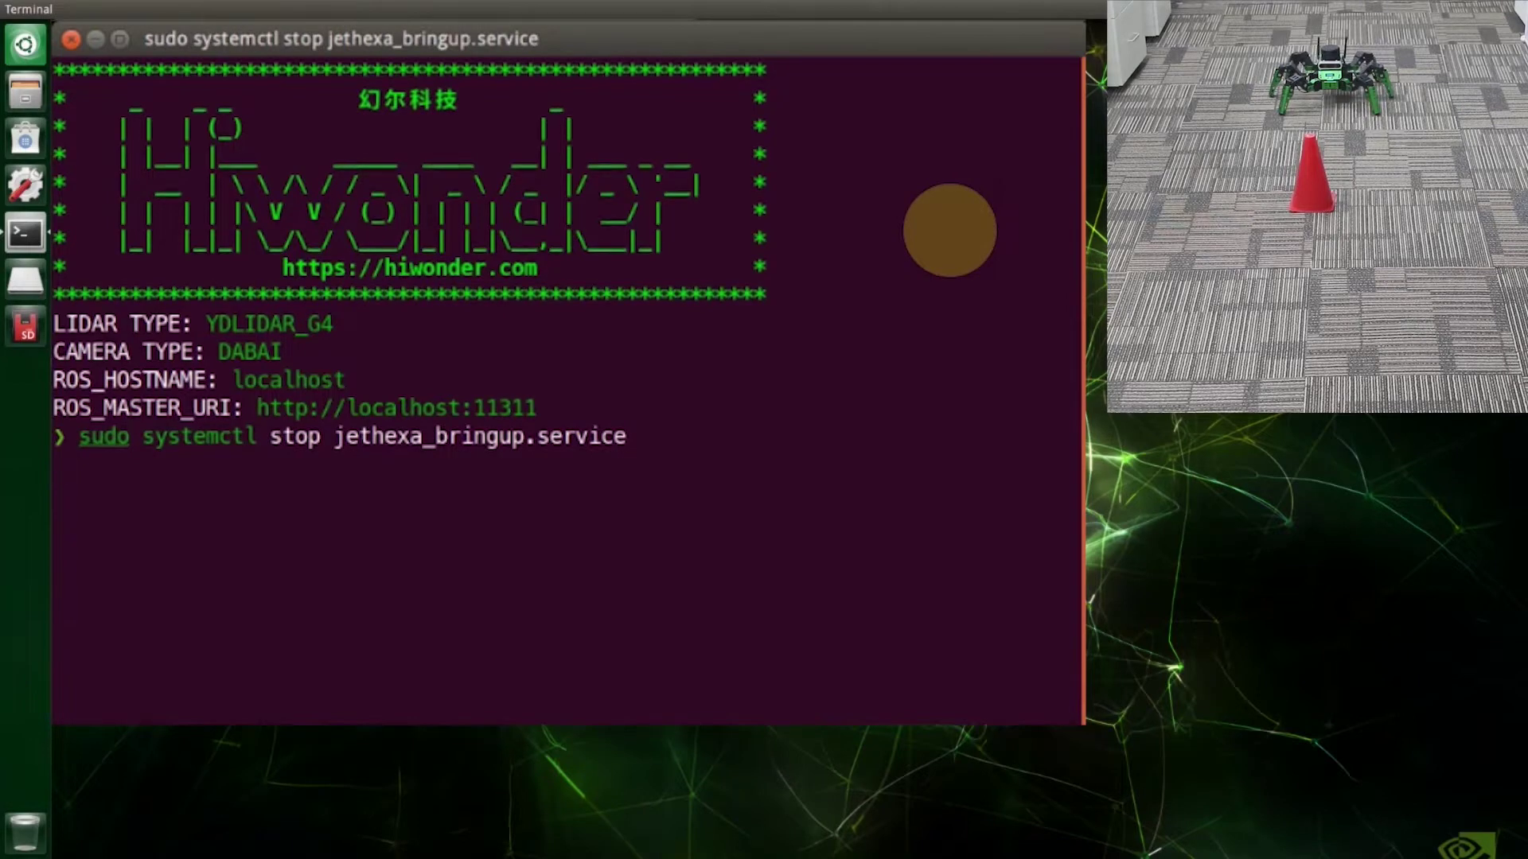
text(ros)
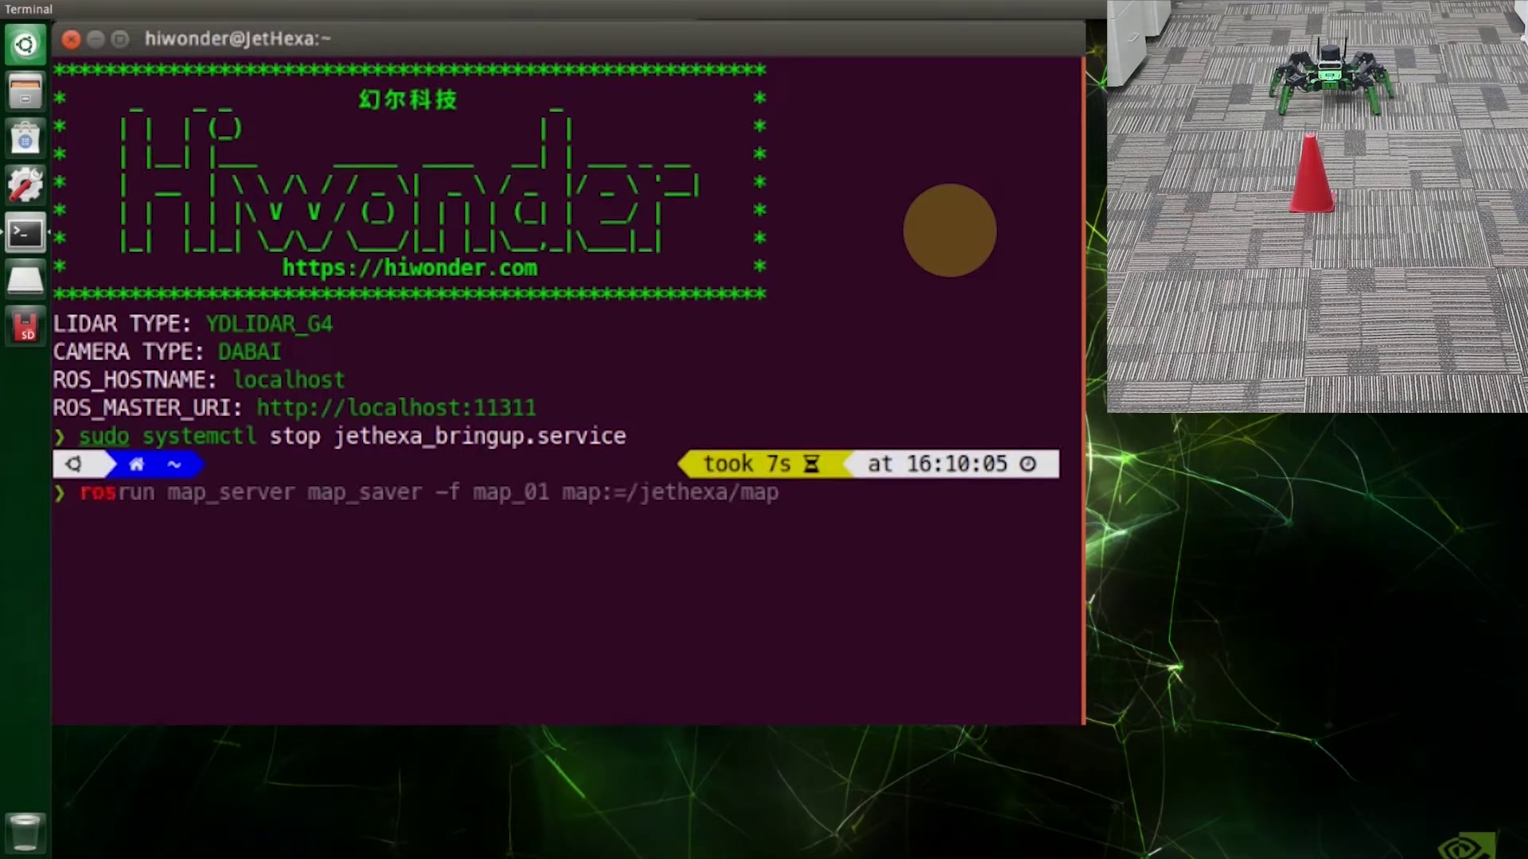
text(launch jethexa_)
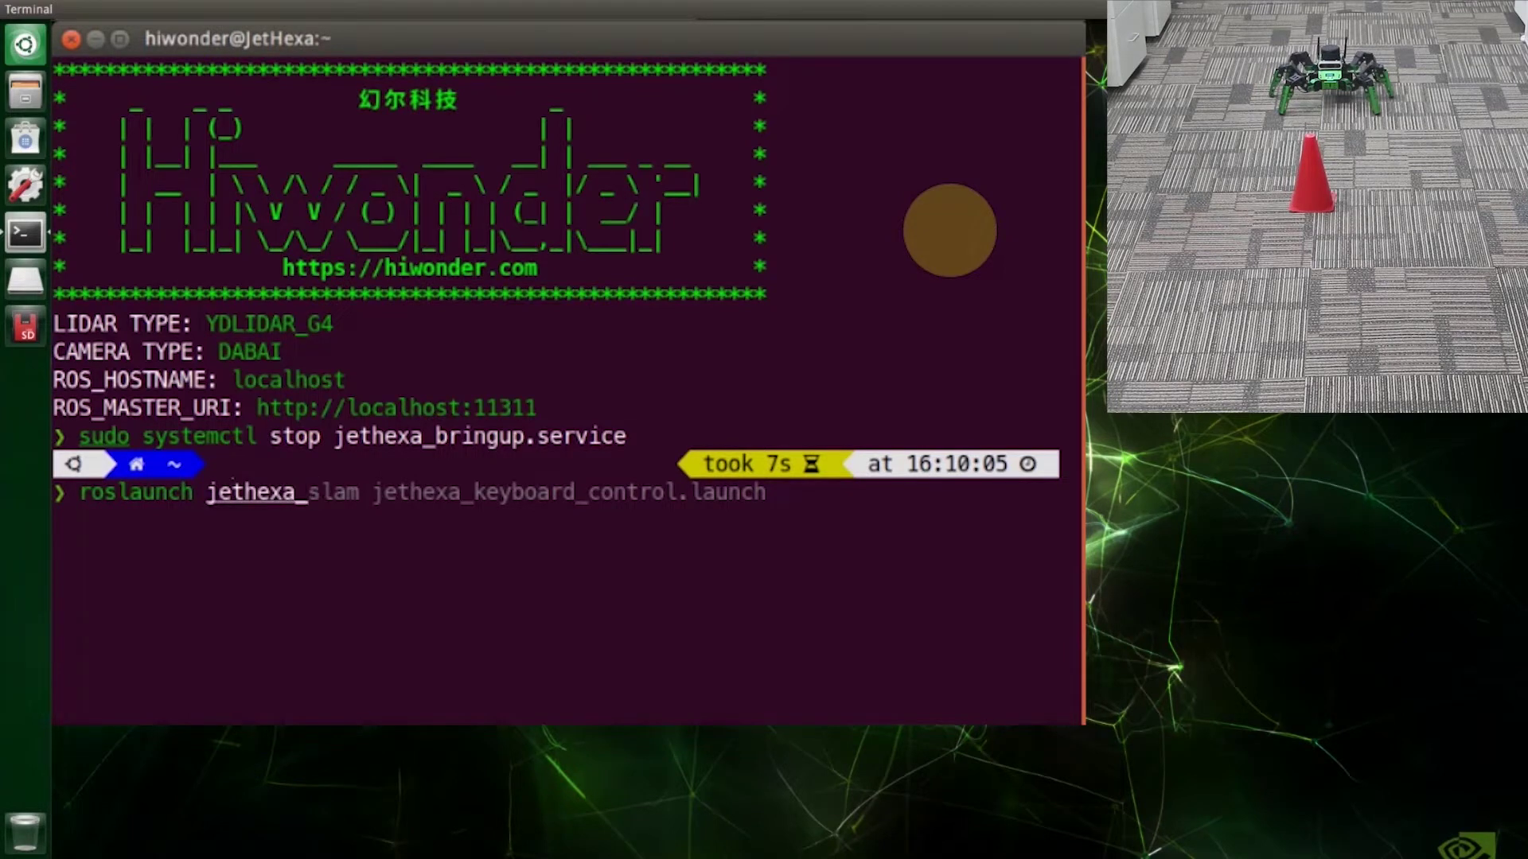
text(na)
- Run 'roslaunch jethexa_navigation jethexa_load_map.launch map:=map_01' and shrink the terminal text
key(Tab)
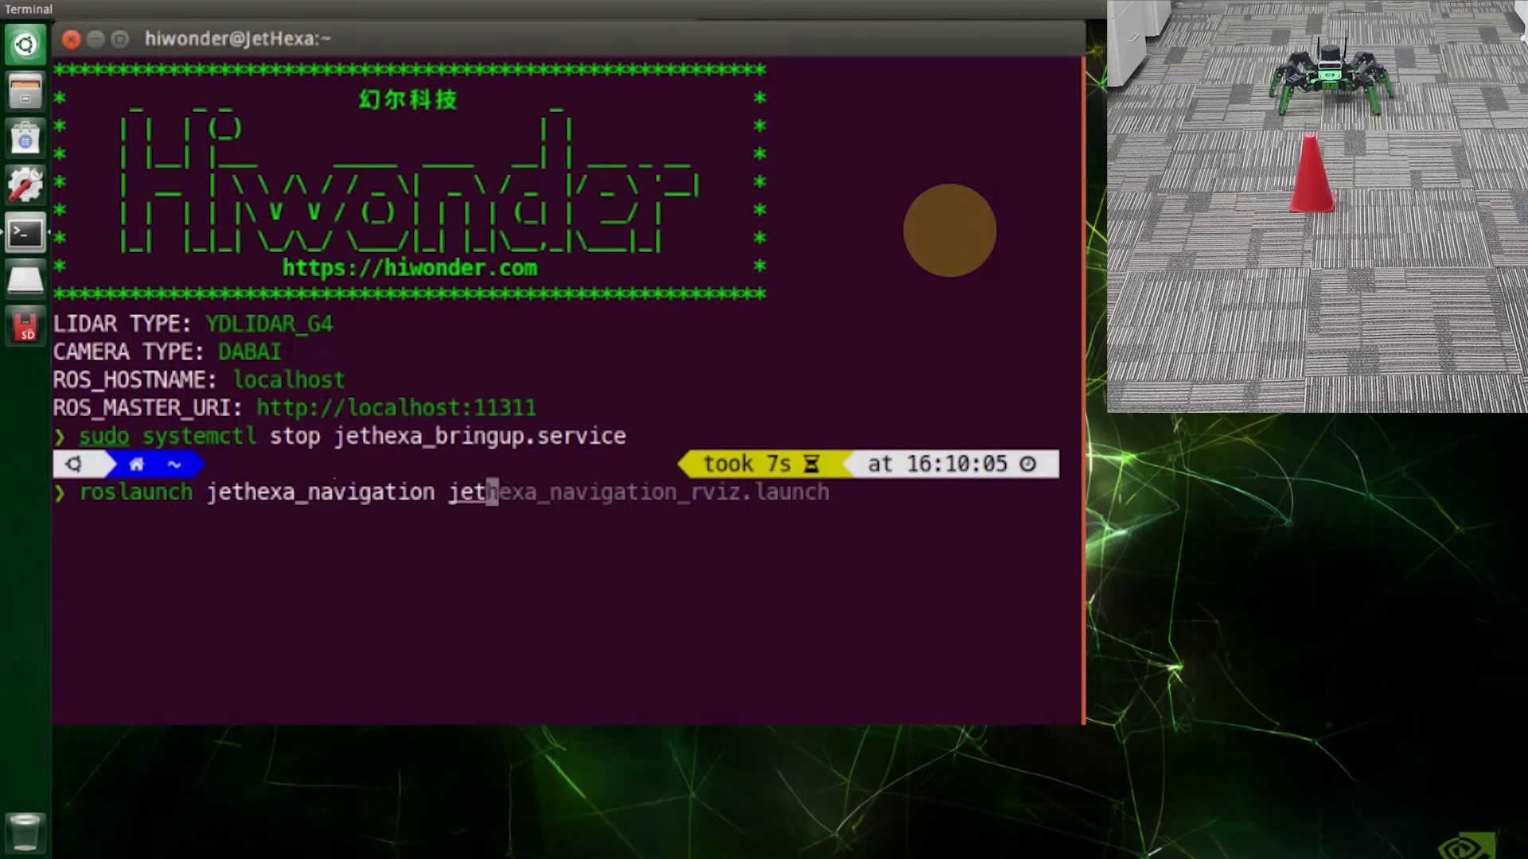
text(hexa_lo)
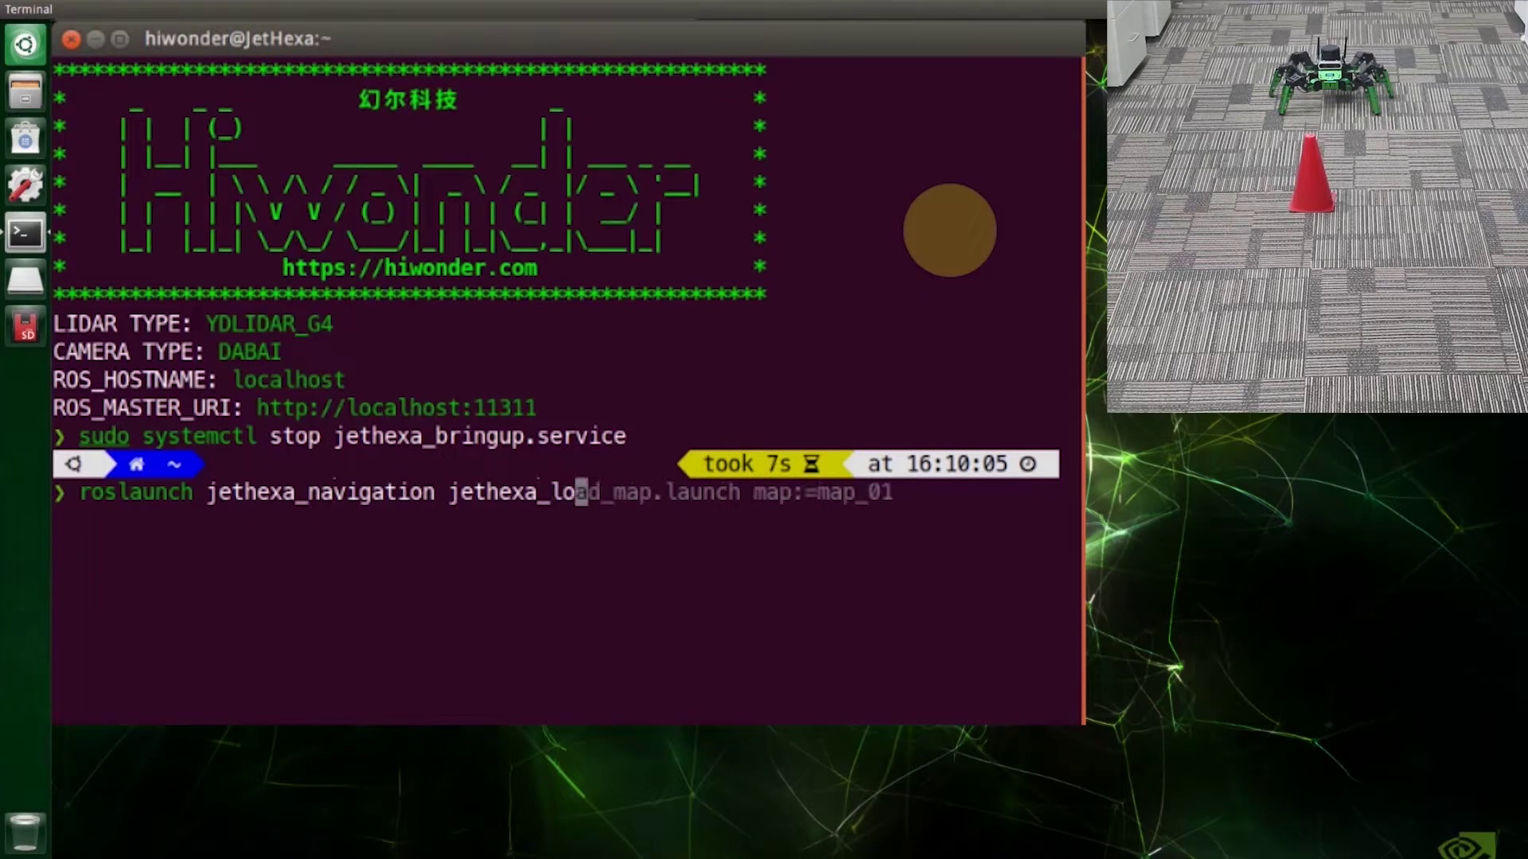
key(Tab)
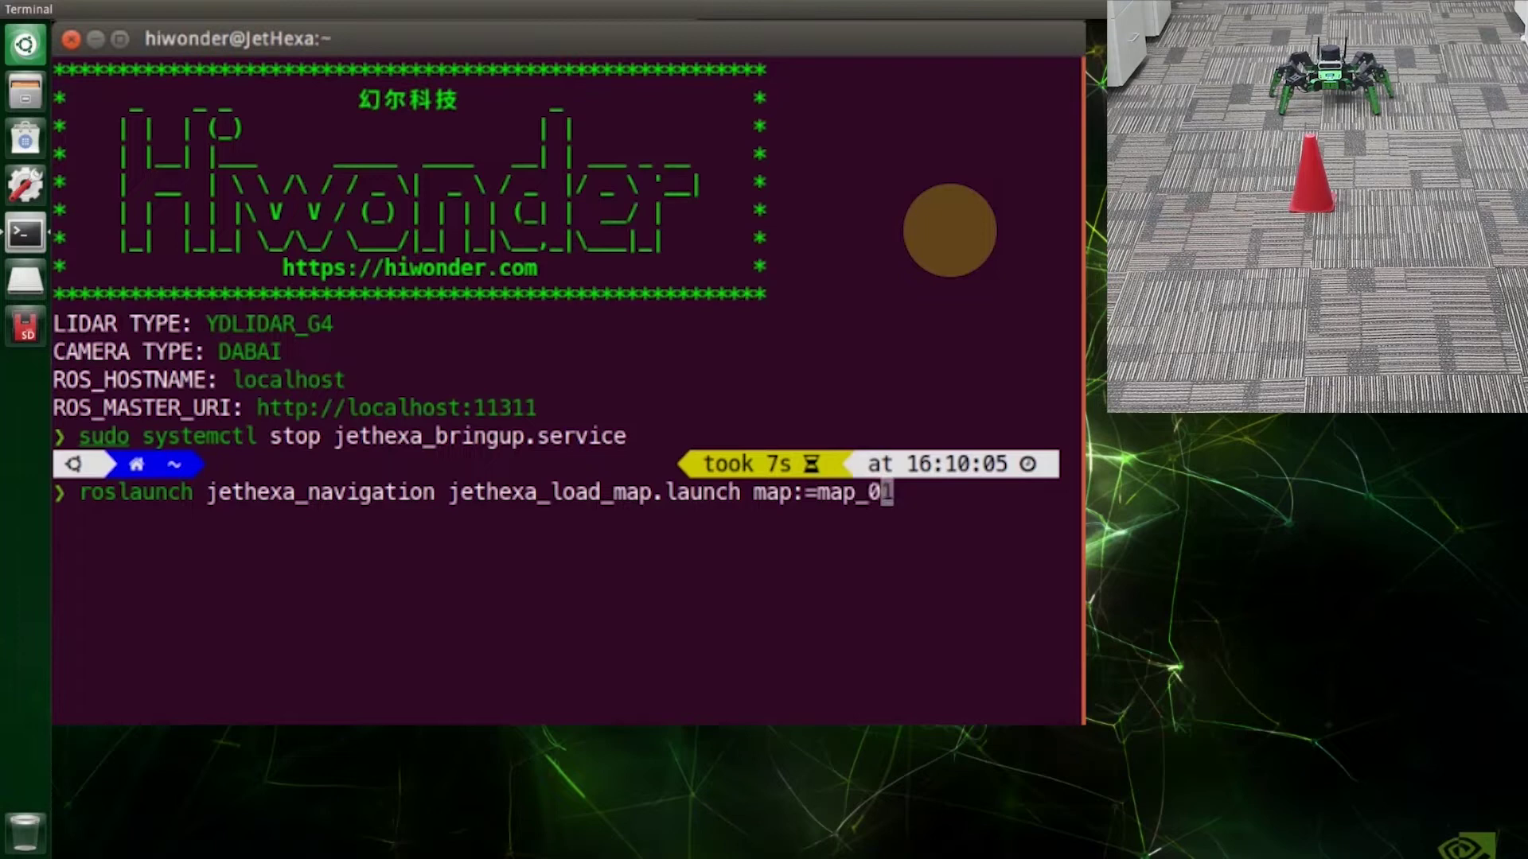
key(Return)
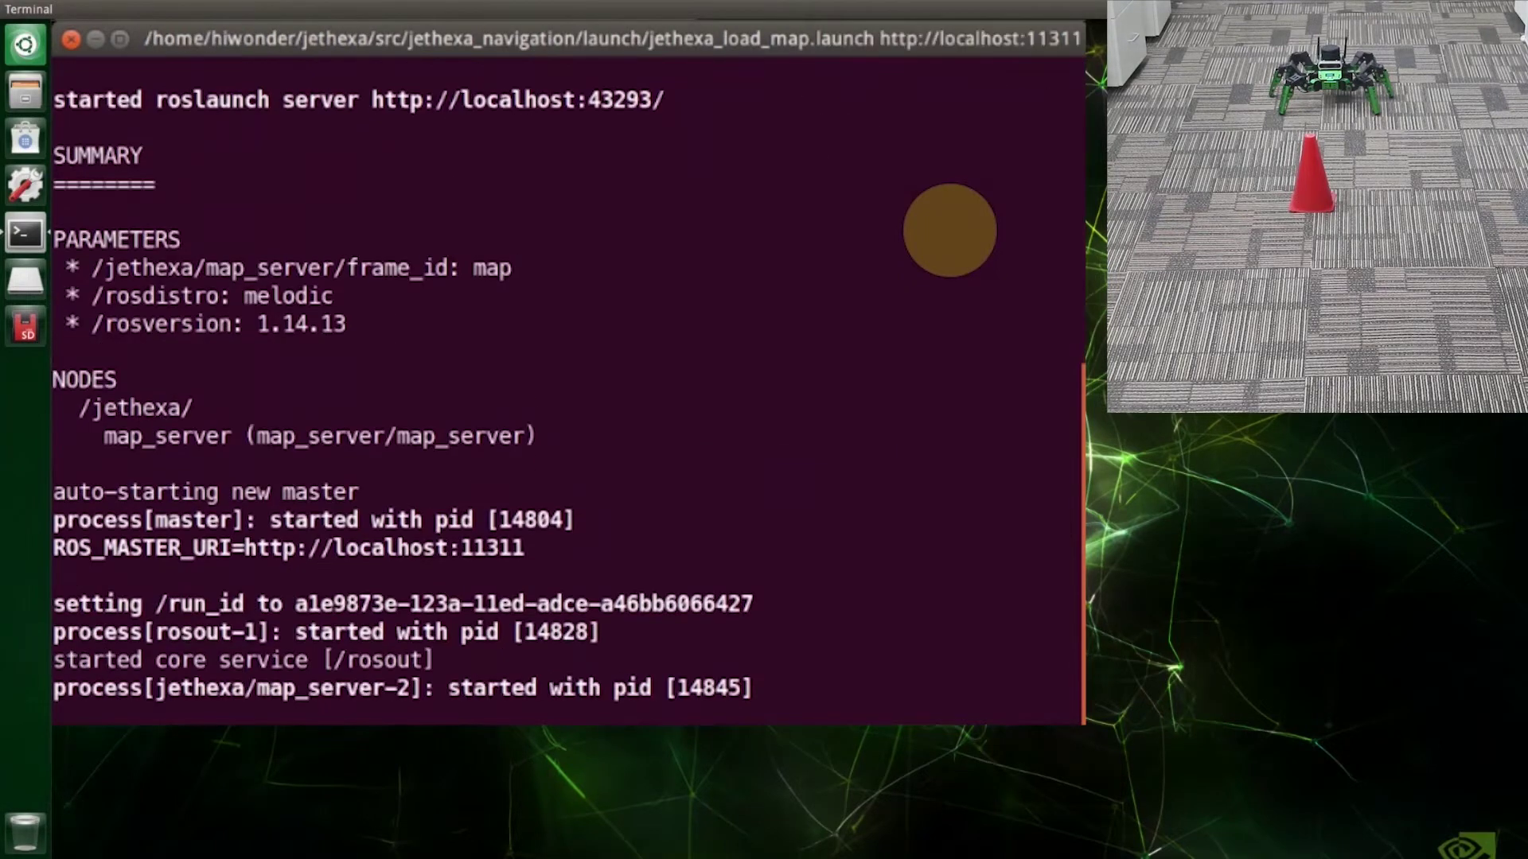
key(ctrl+minus)
key(ctrl+minus)
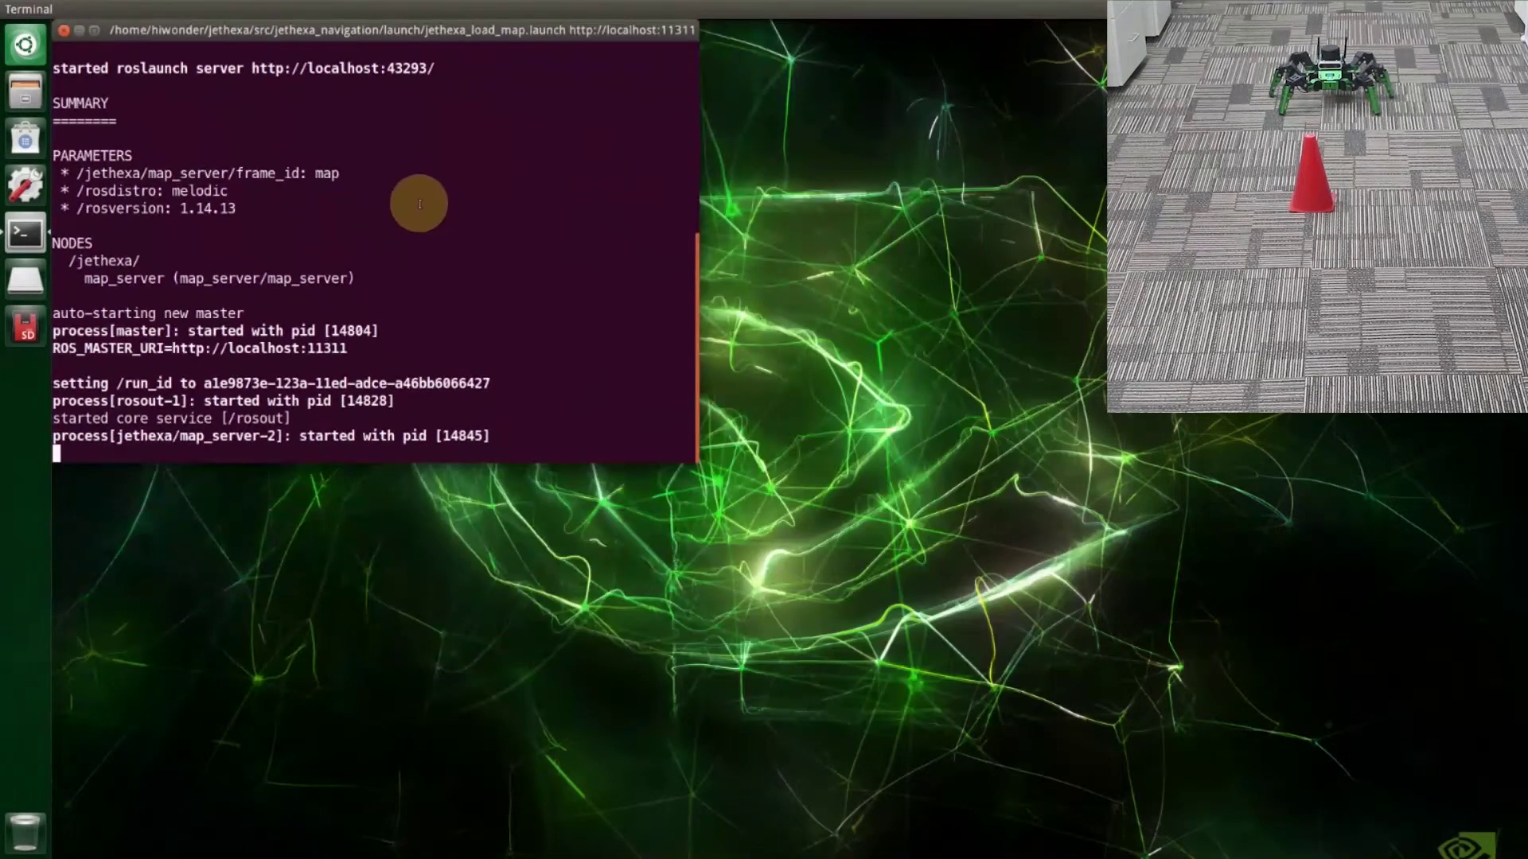
- In a second, enlarged terminal, run 'roslaunch jethexa_navigation jethexa_navigation.launch'
right_click(23, 233)
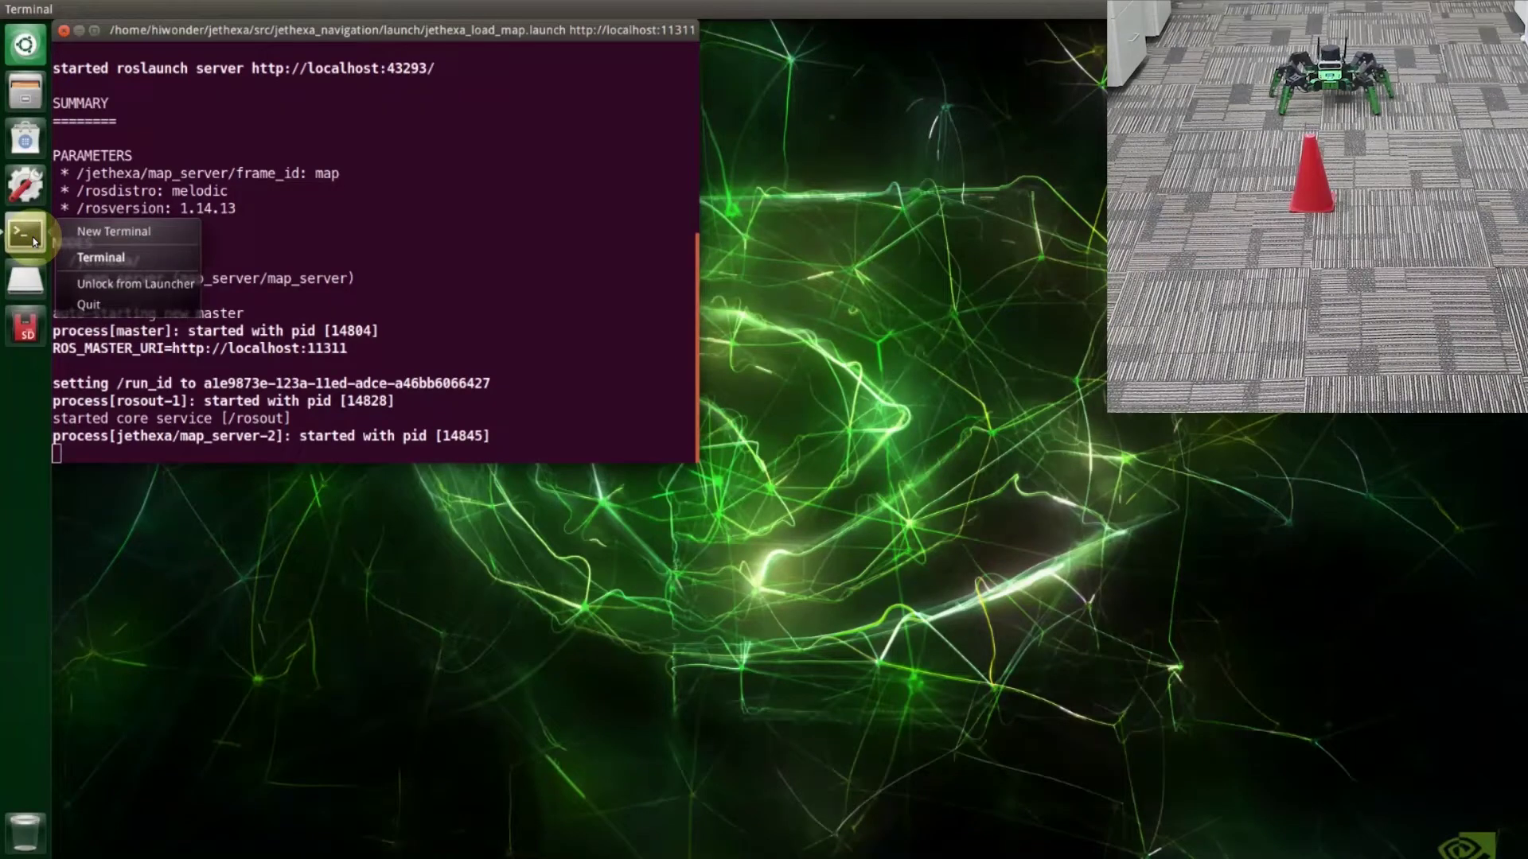
click(97, 234)
key(ctrl+plus)
key(ctrl+plus)
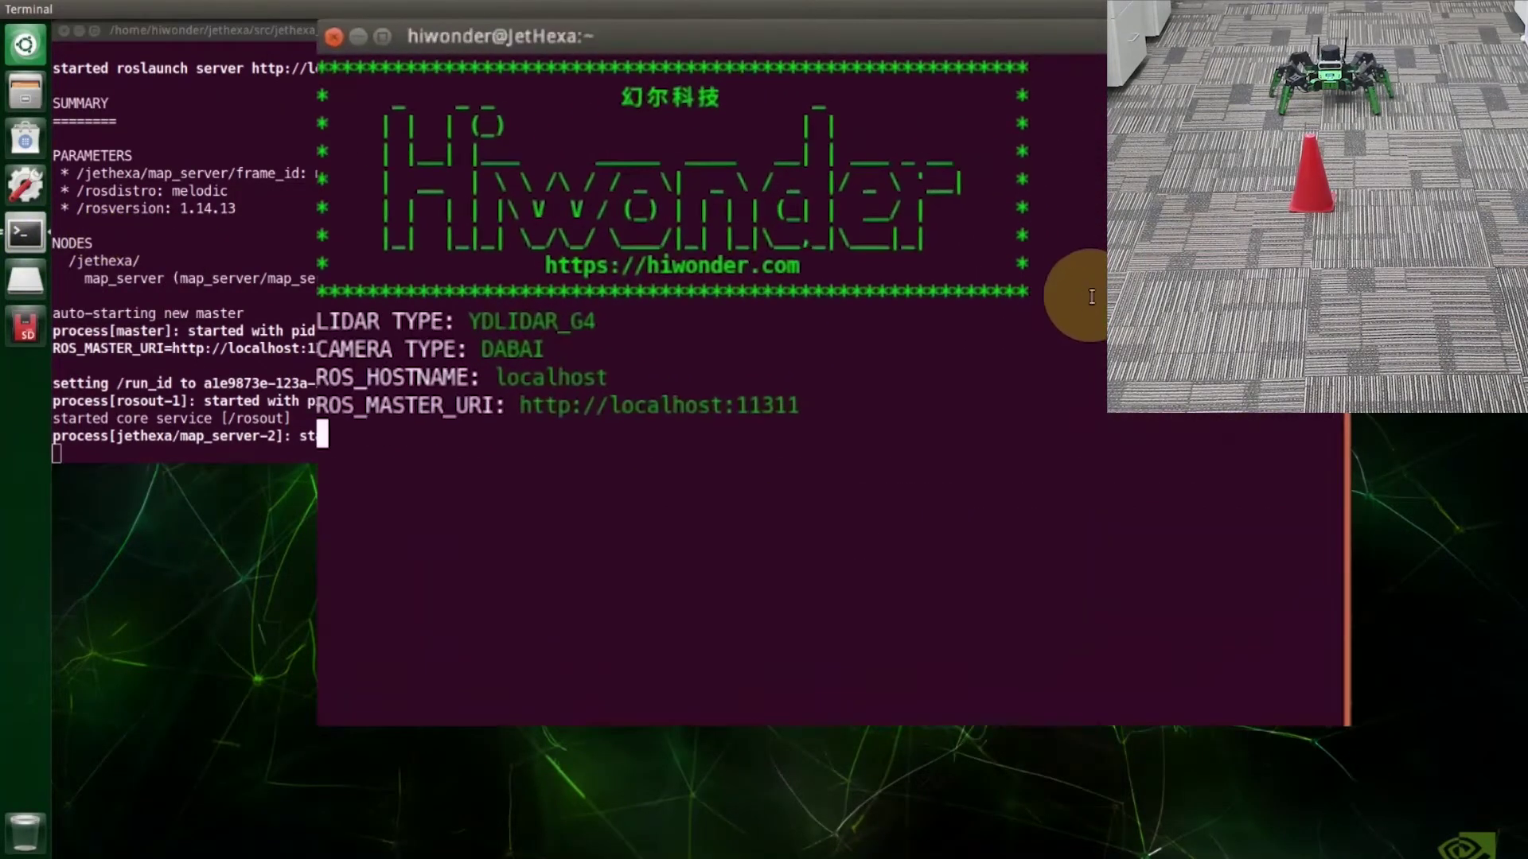
text(rosl)
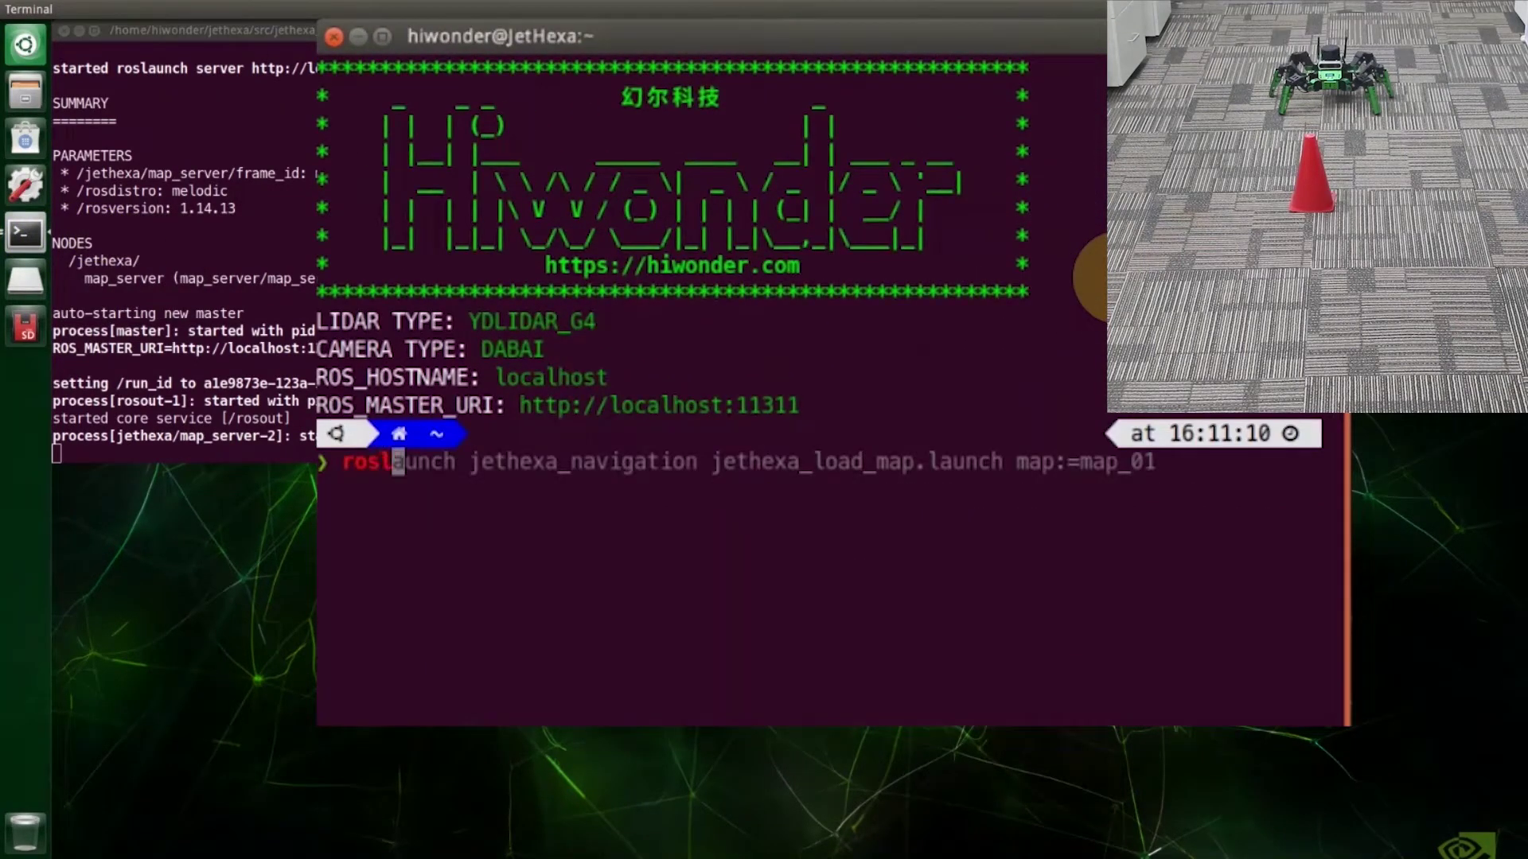
text(aunch jethexa_)
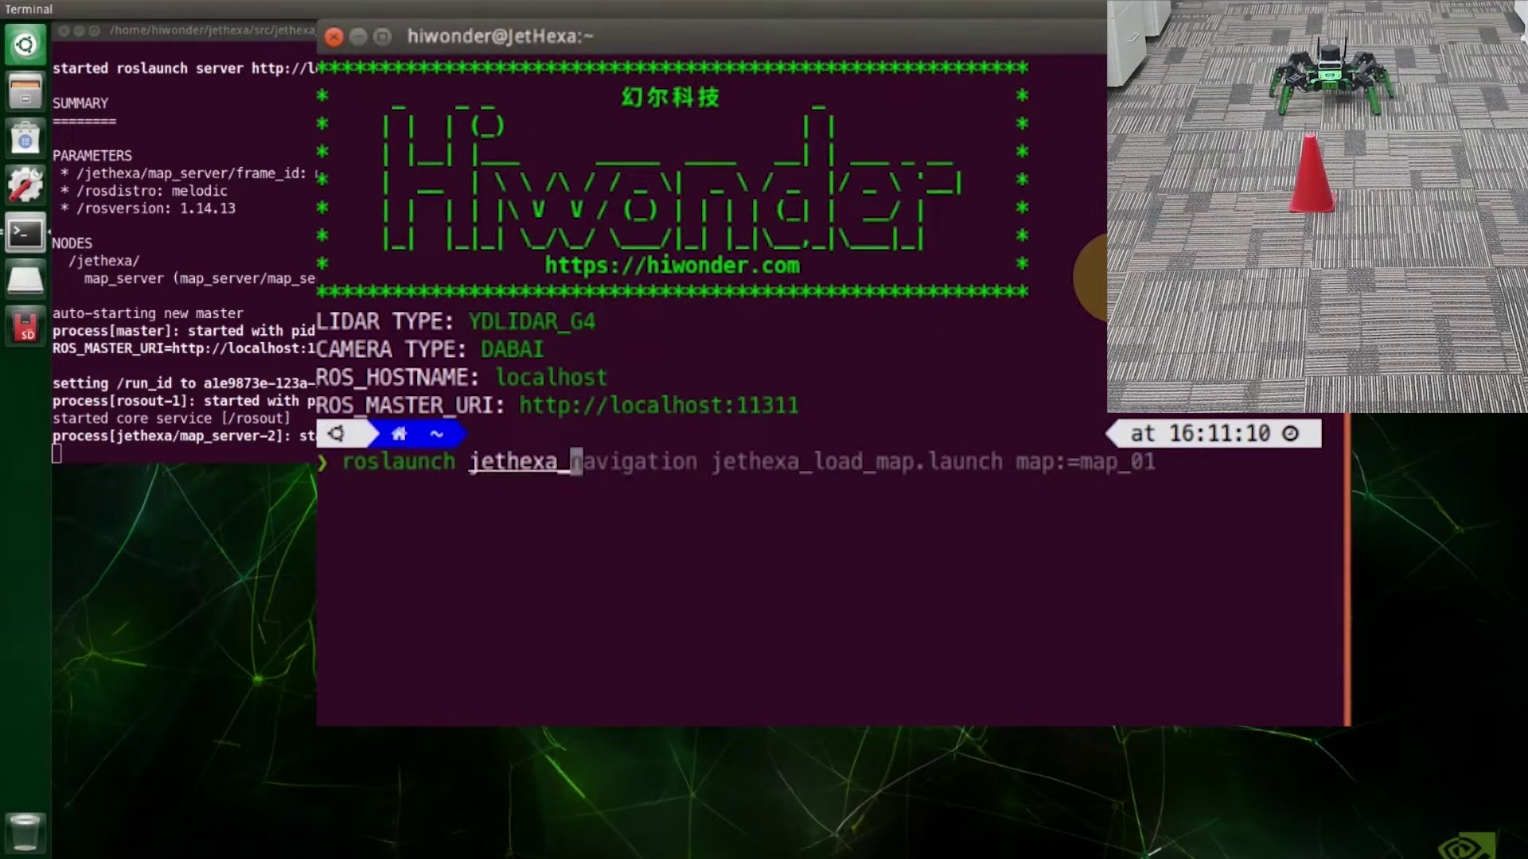
text(navigation jet)
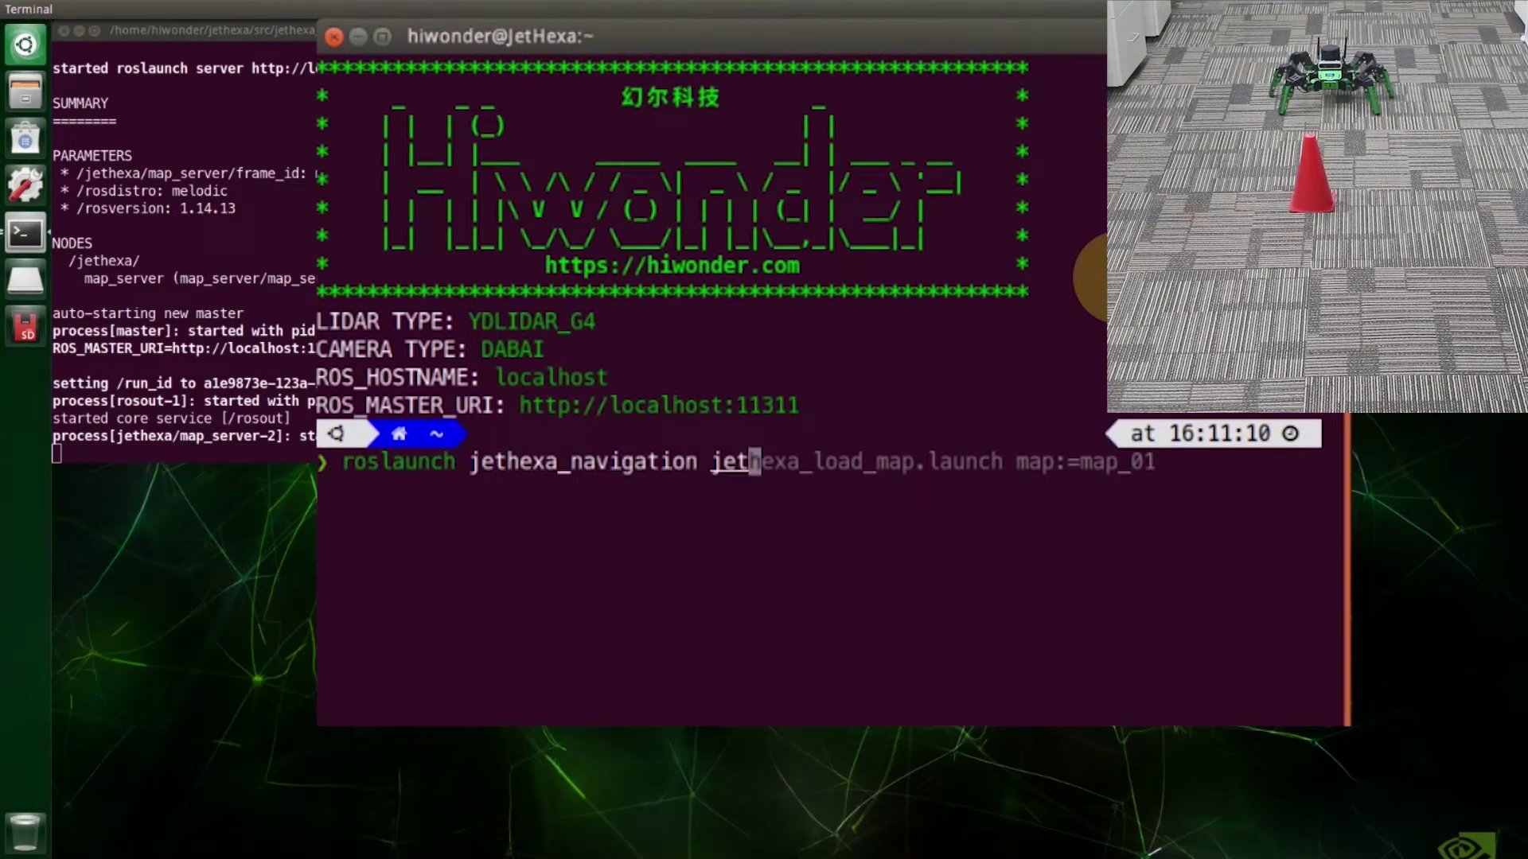
text(hexa_n)
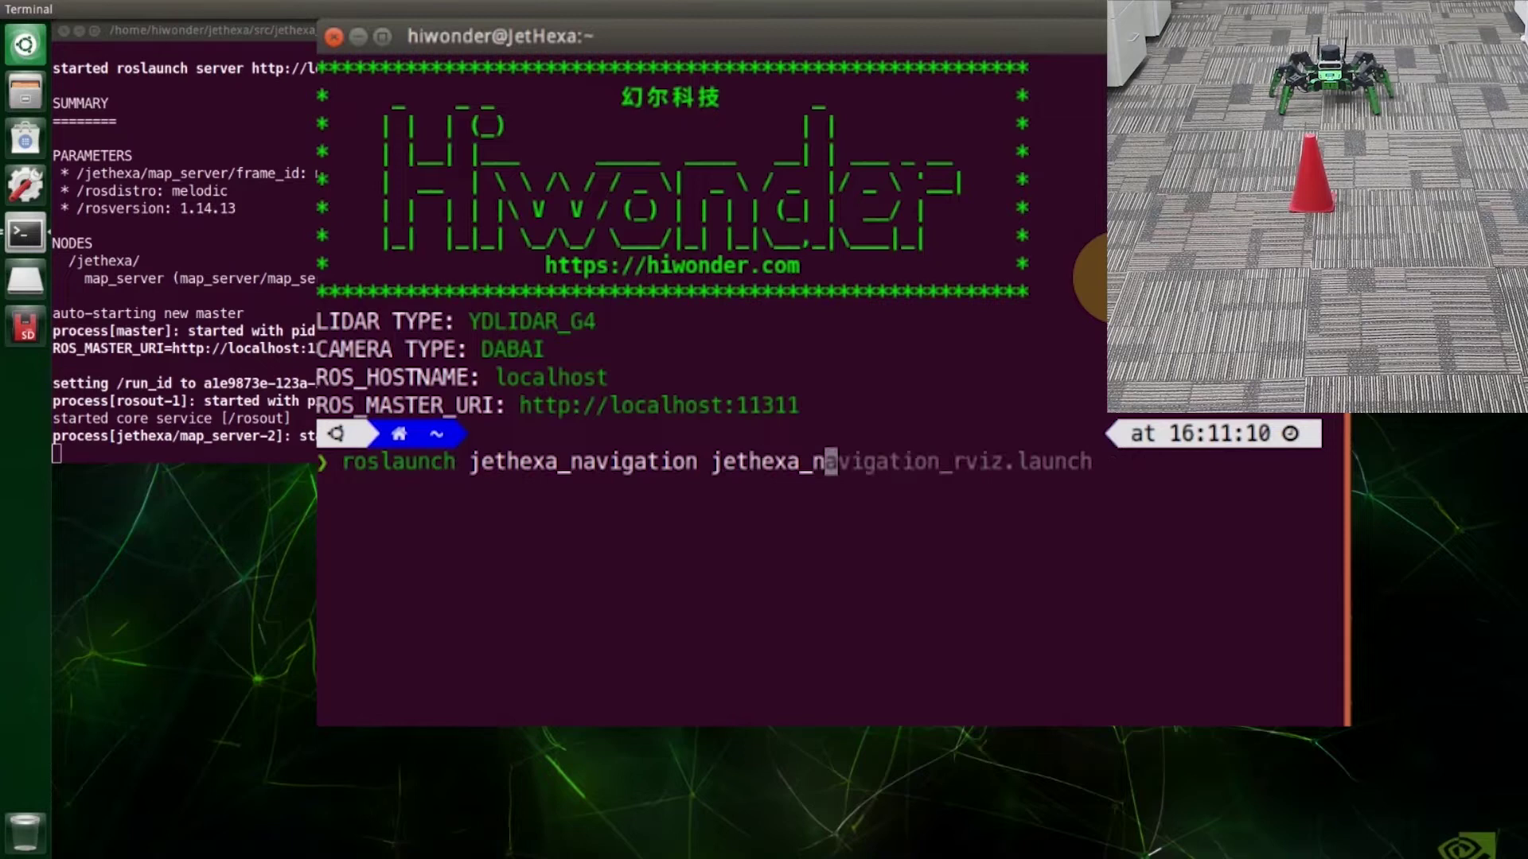
text(avigation)
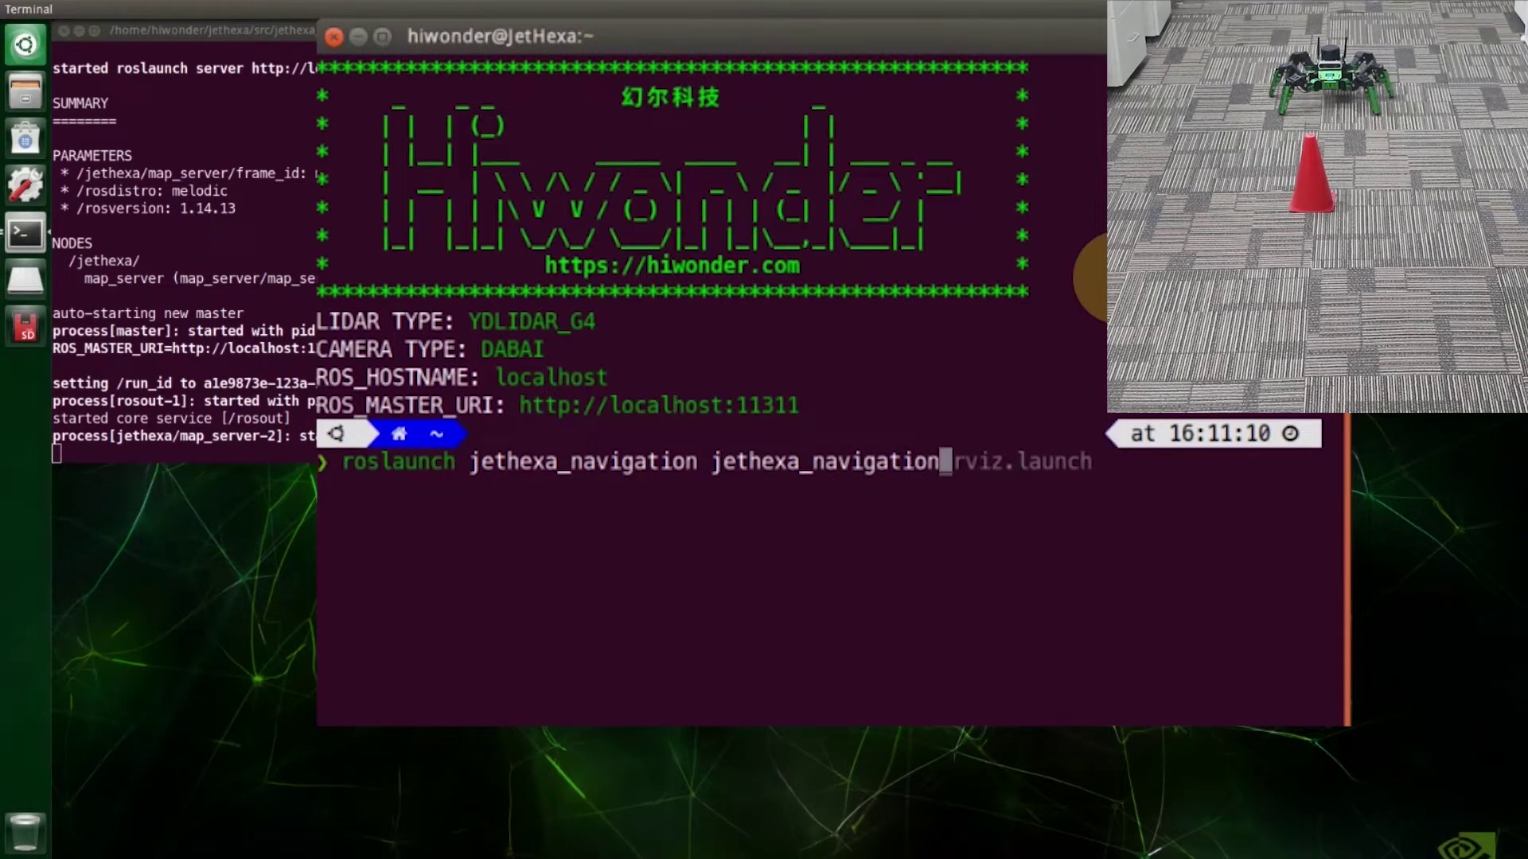
text(_.l)
key(Tab)
key(Return)
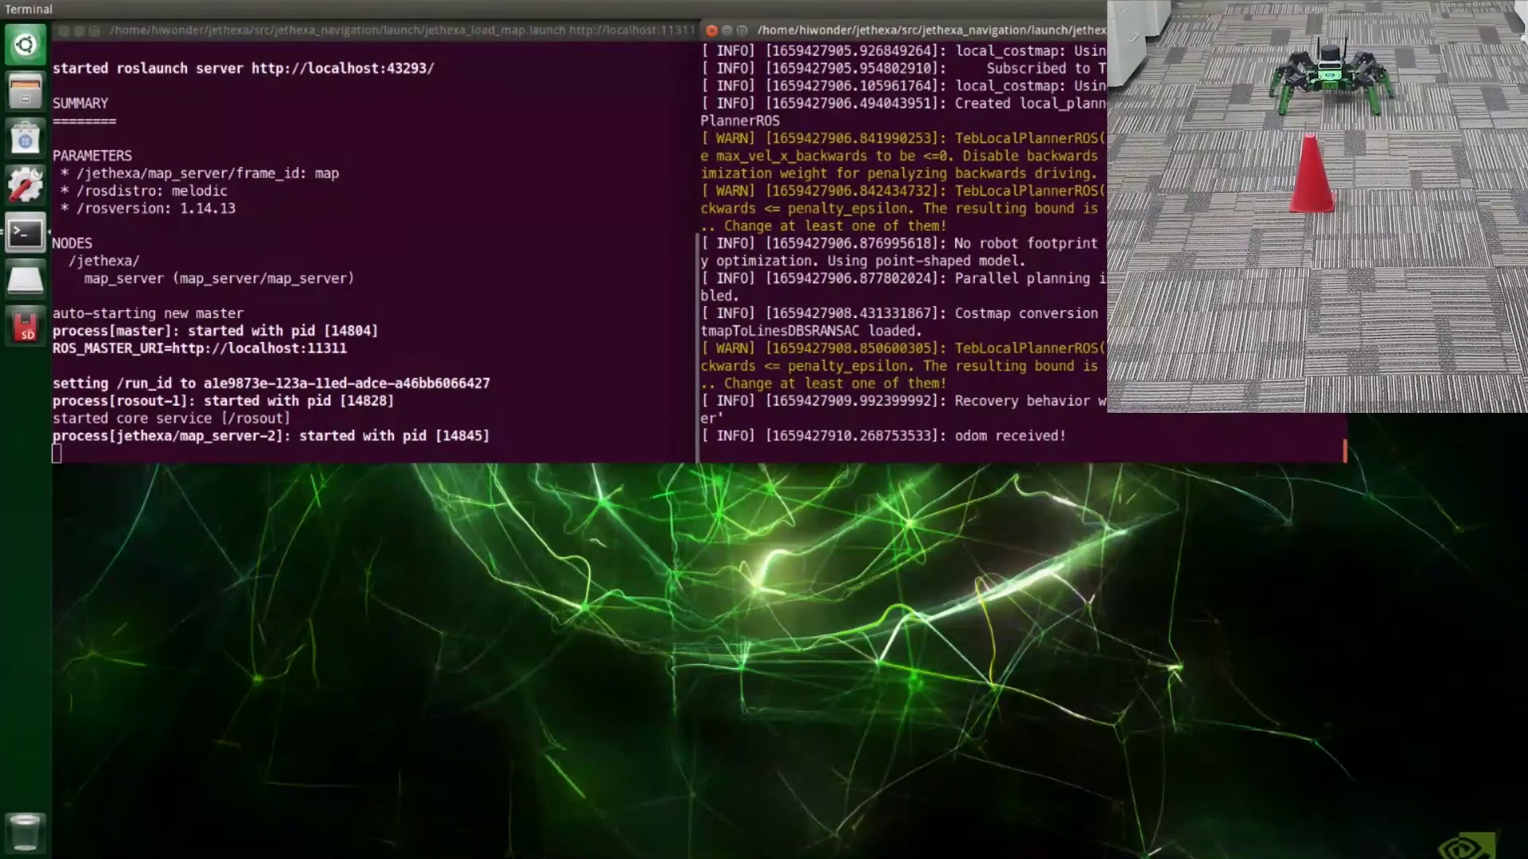
- In a third, repositioned terminal, run 'roslaunch jethexa_navigation jethexa_navigation_rviz.launch' to open RViz
right_click(25, 234)
click(87, 236)
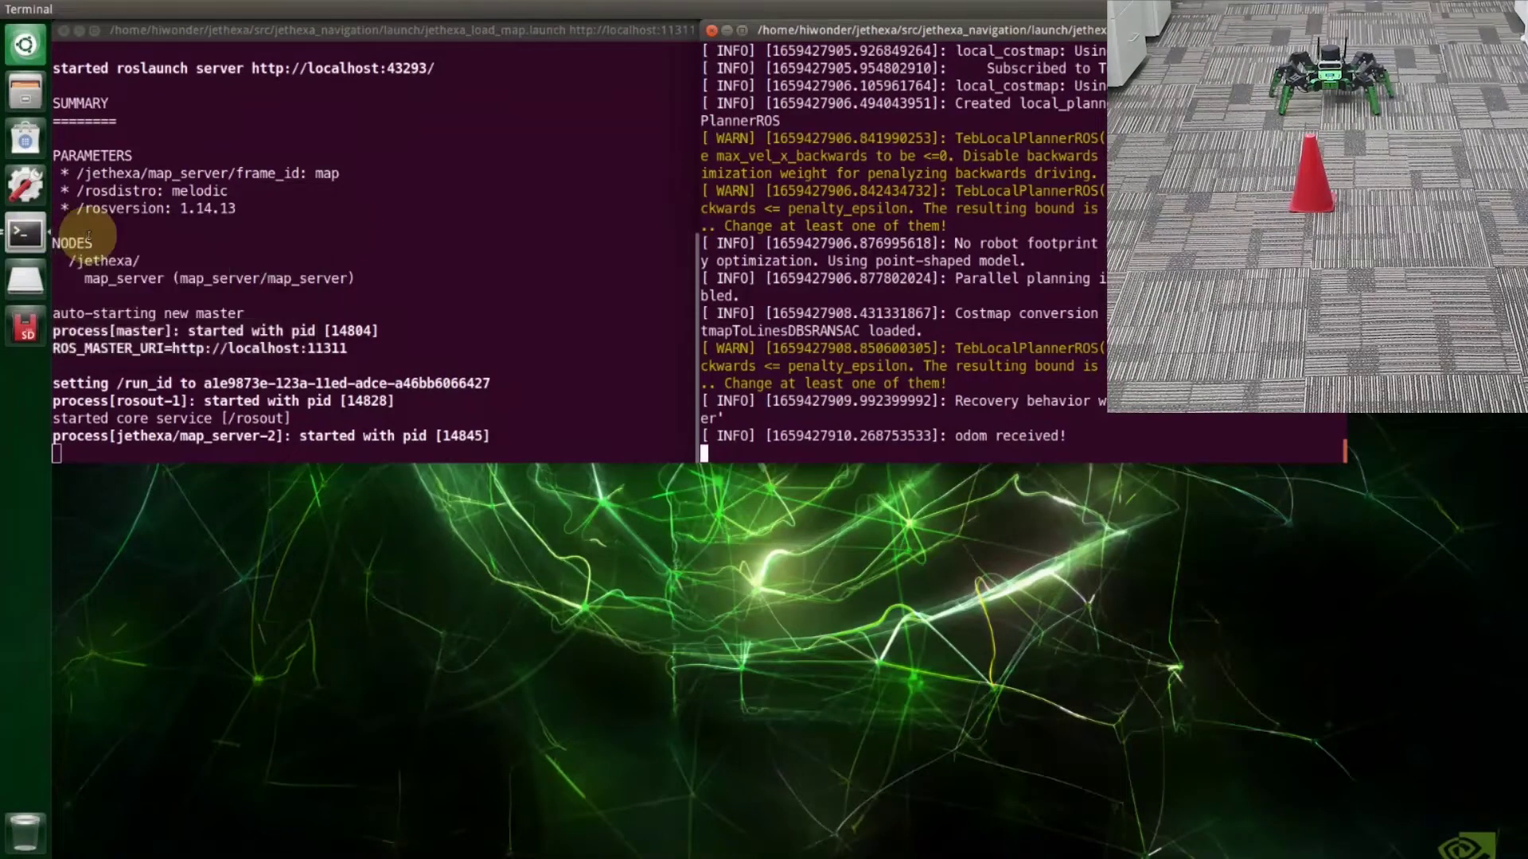
drag(1140, 412, 1041, 318)
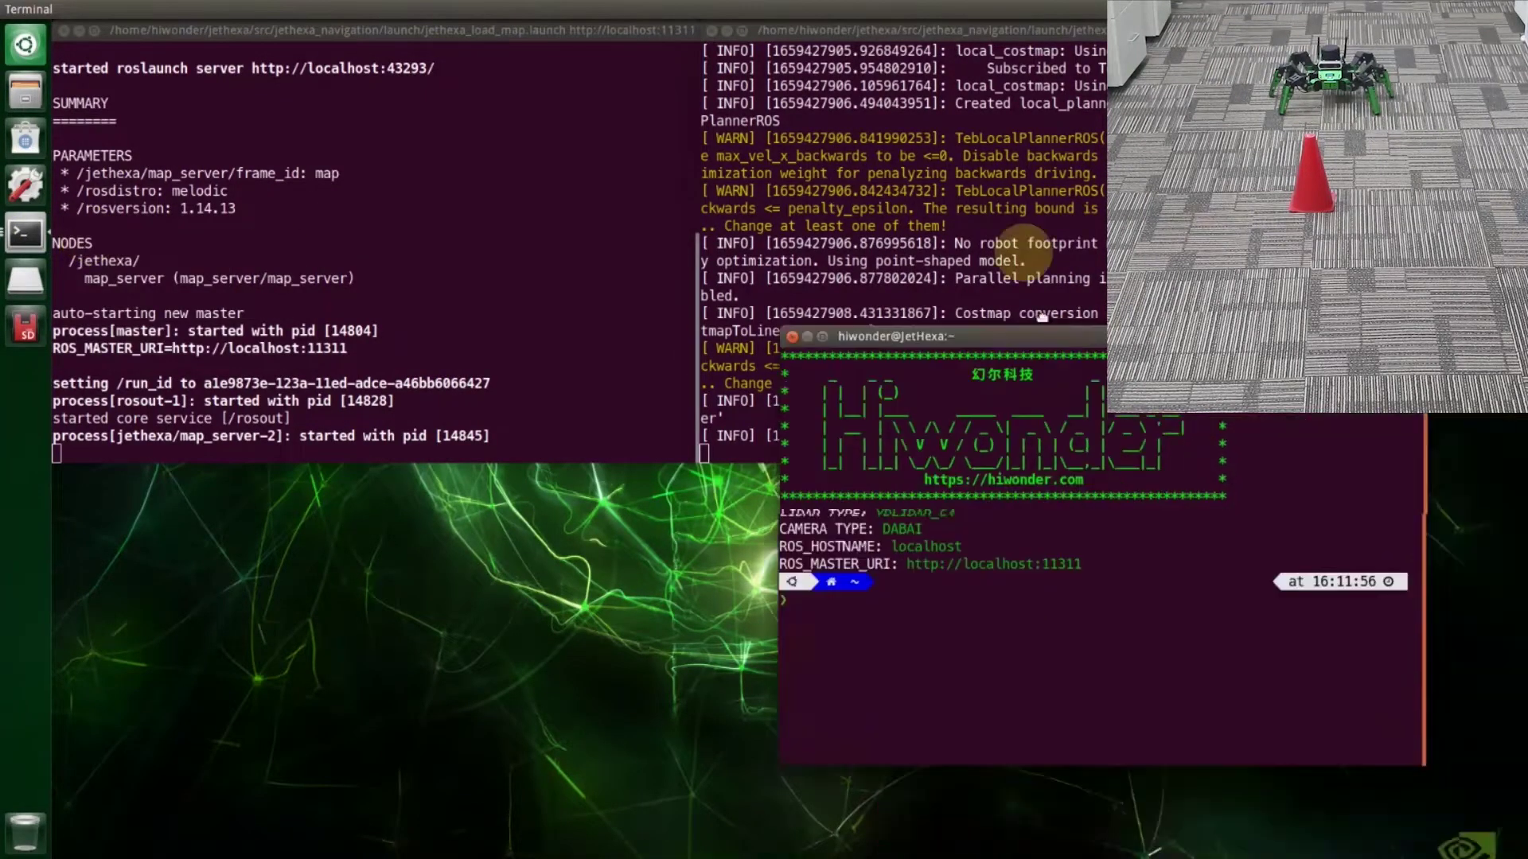
text(roslaunch )
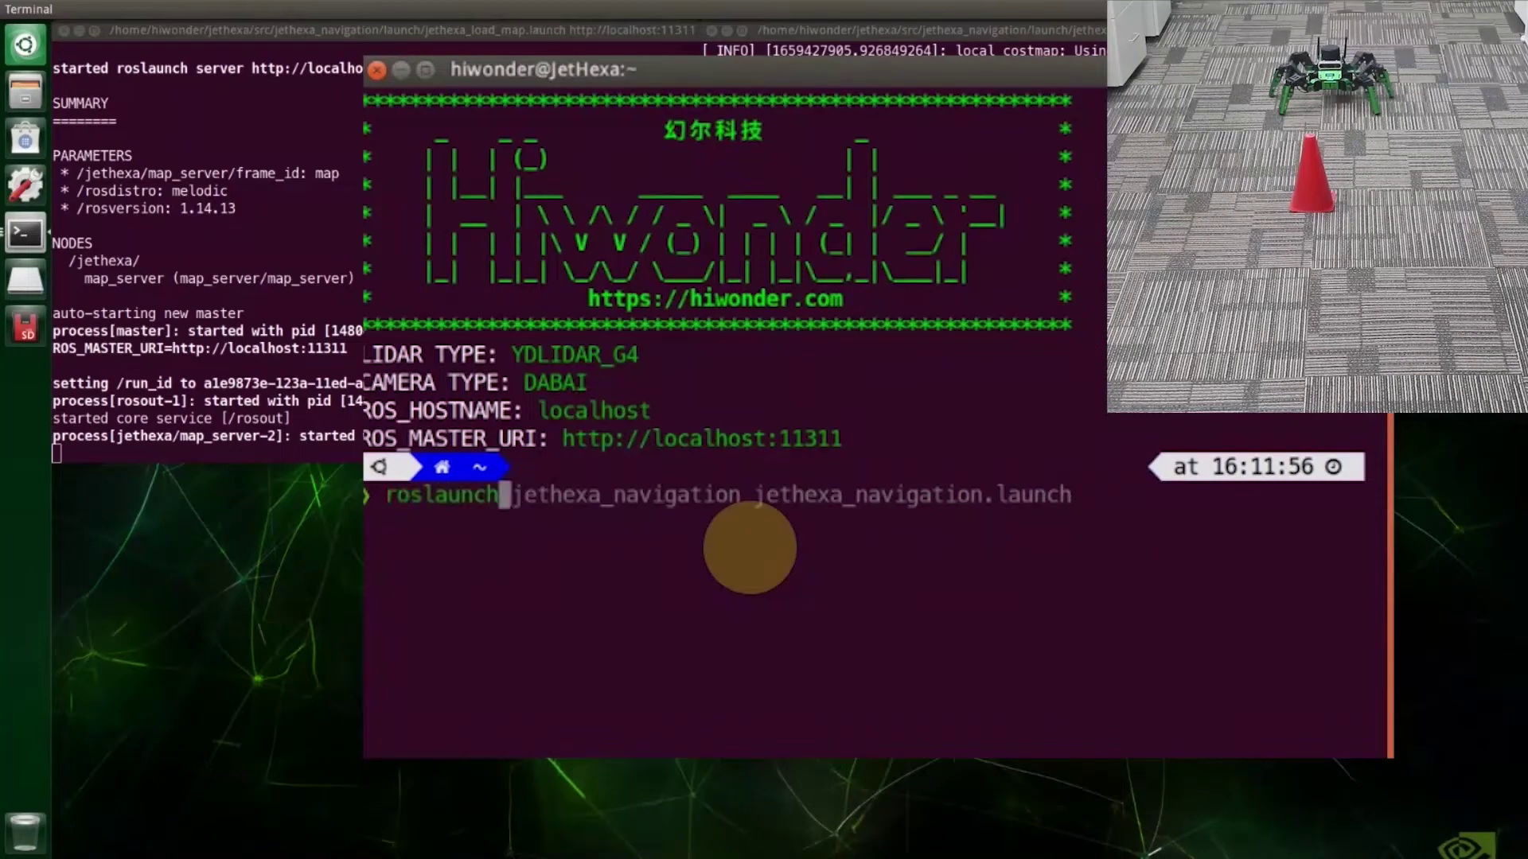
text(jethexa_)
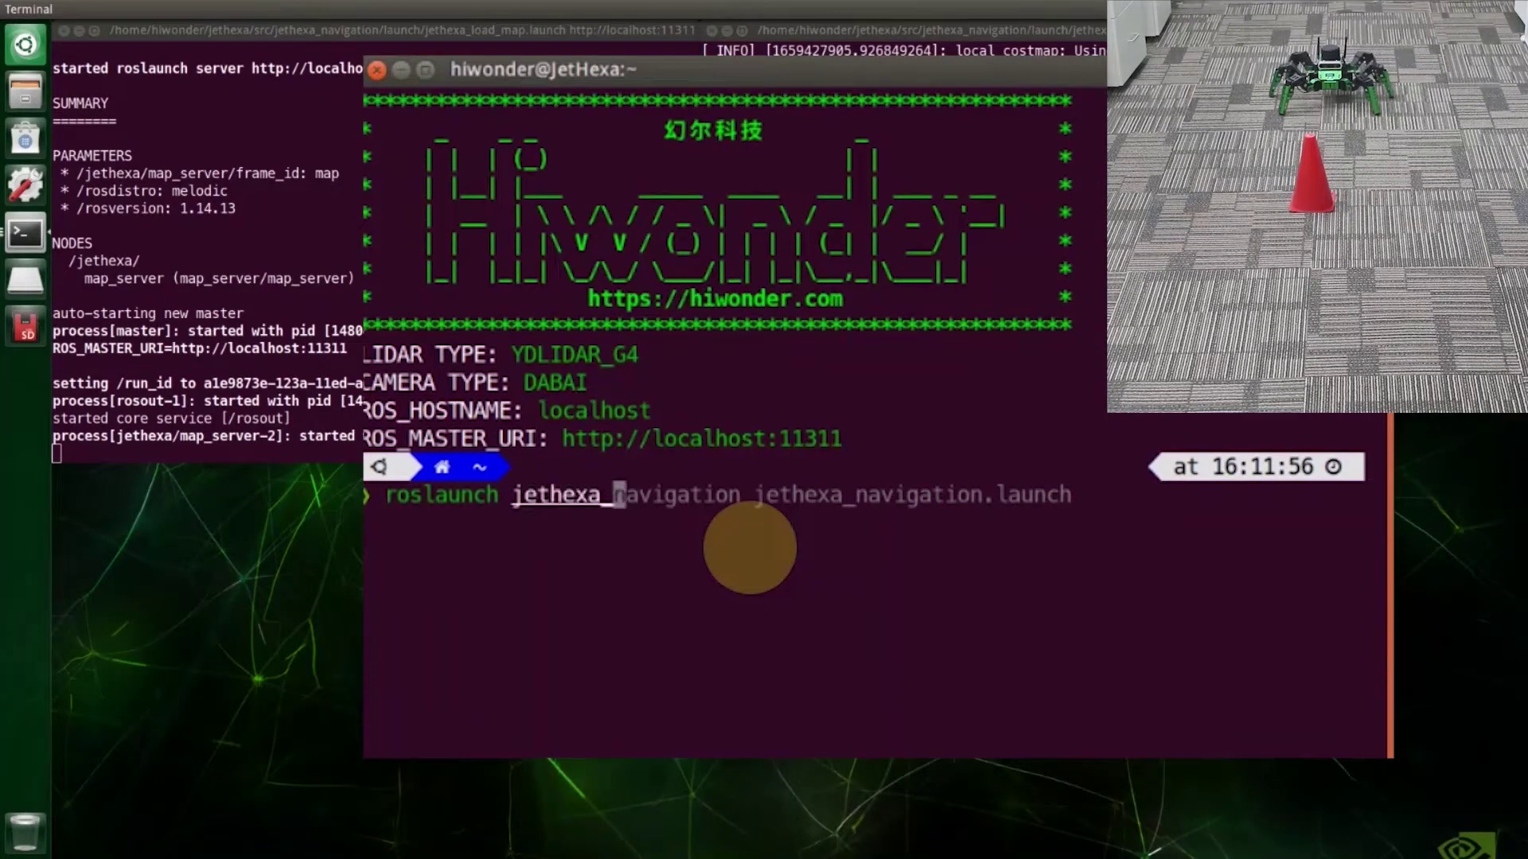
text(navigation jethexa_)
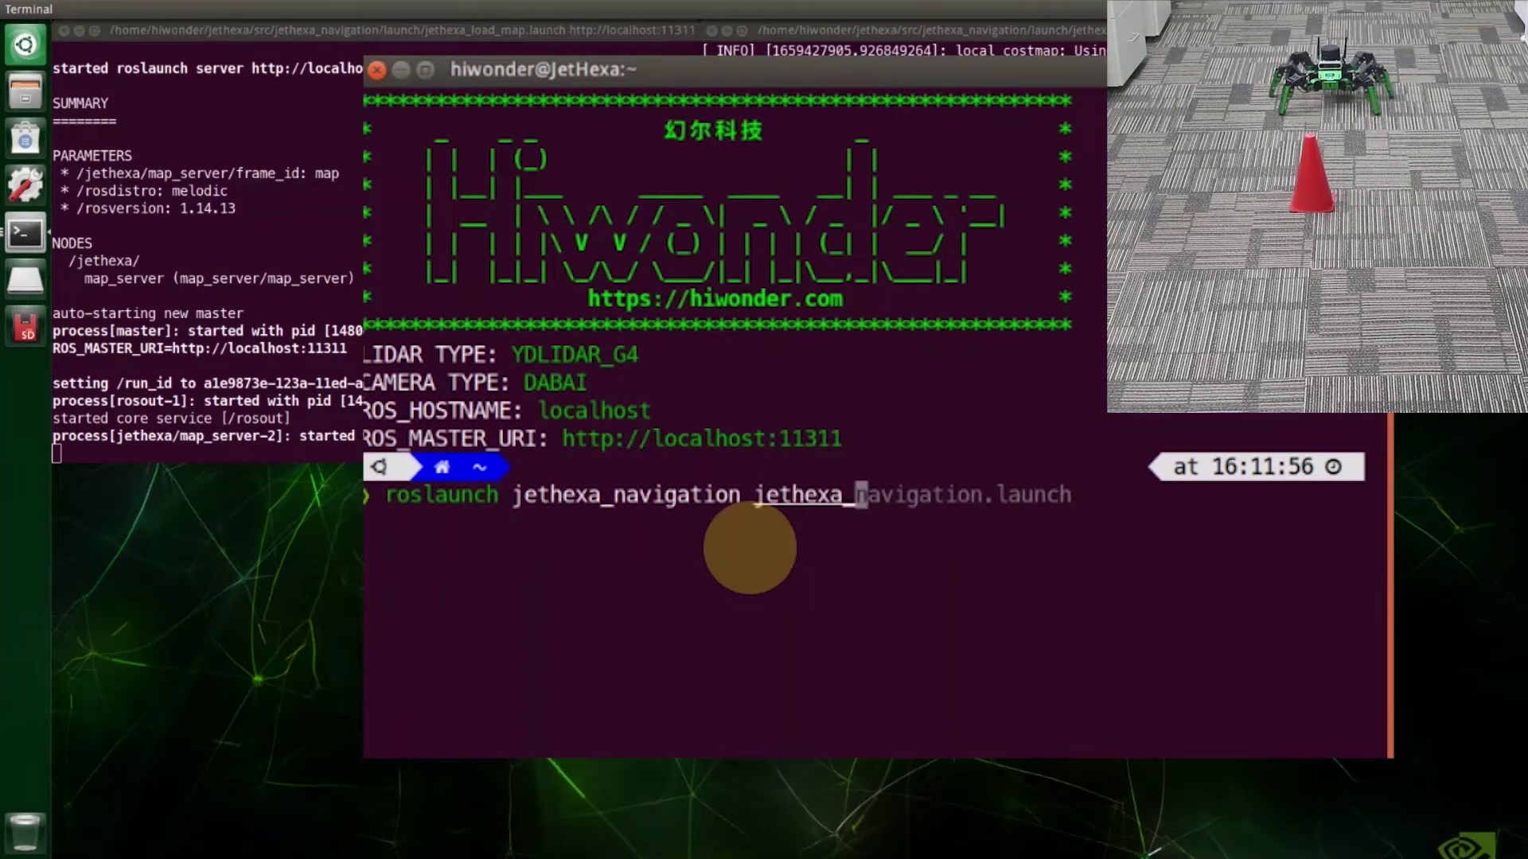
text(navigation)
text(_r)
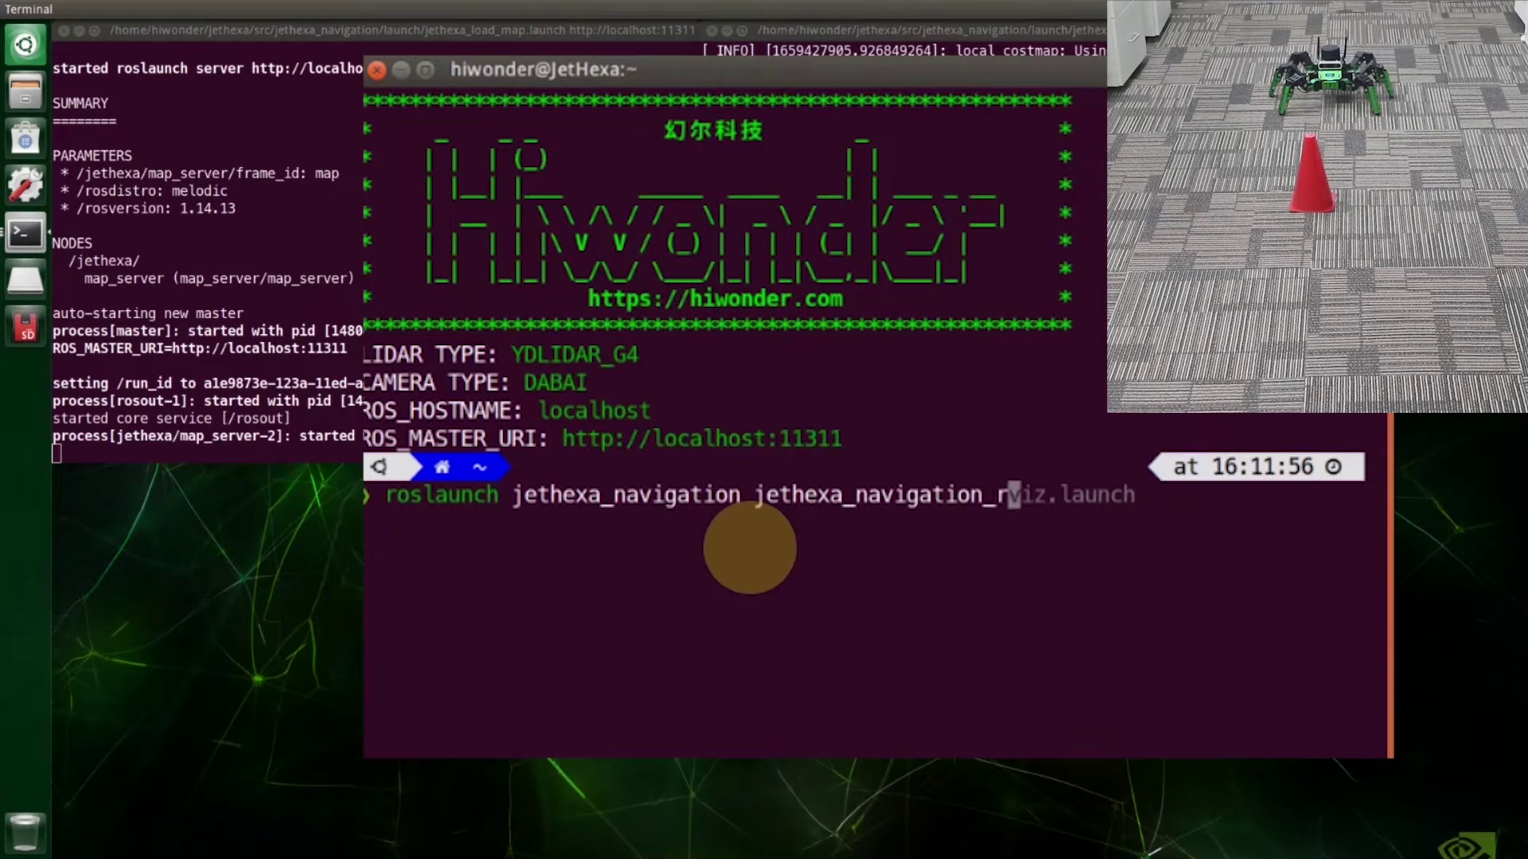
key(Tab)
key(Tab)
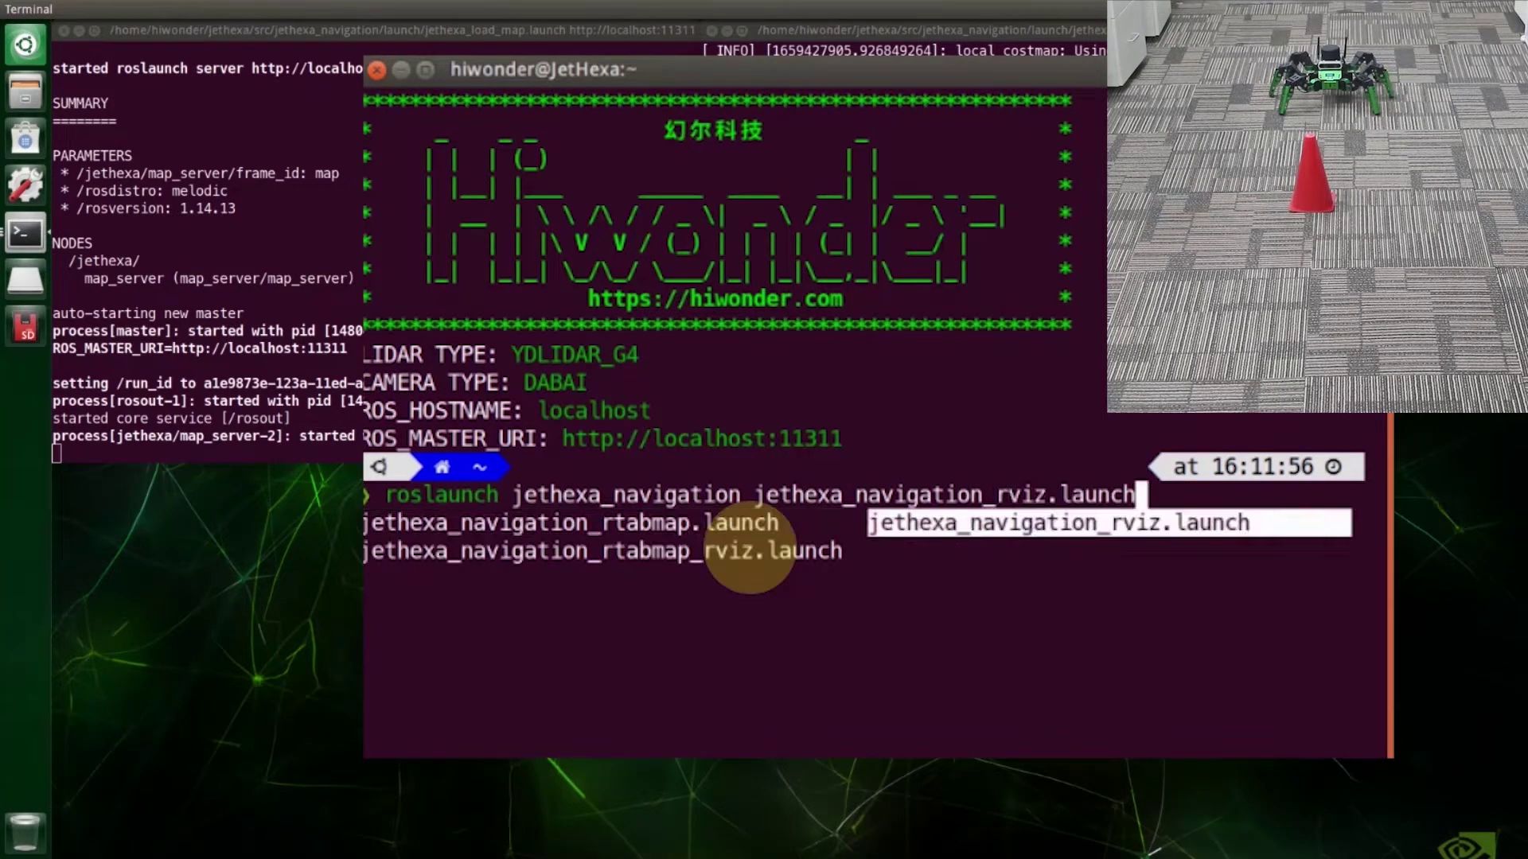
key(Return)
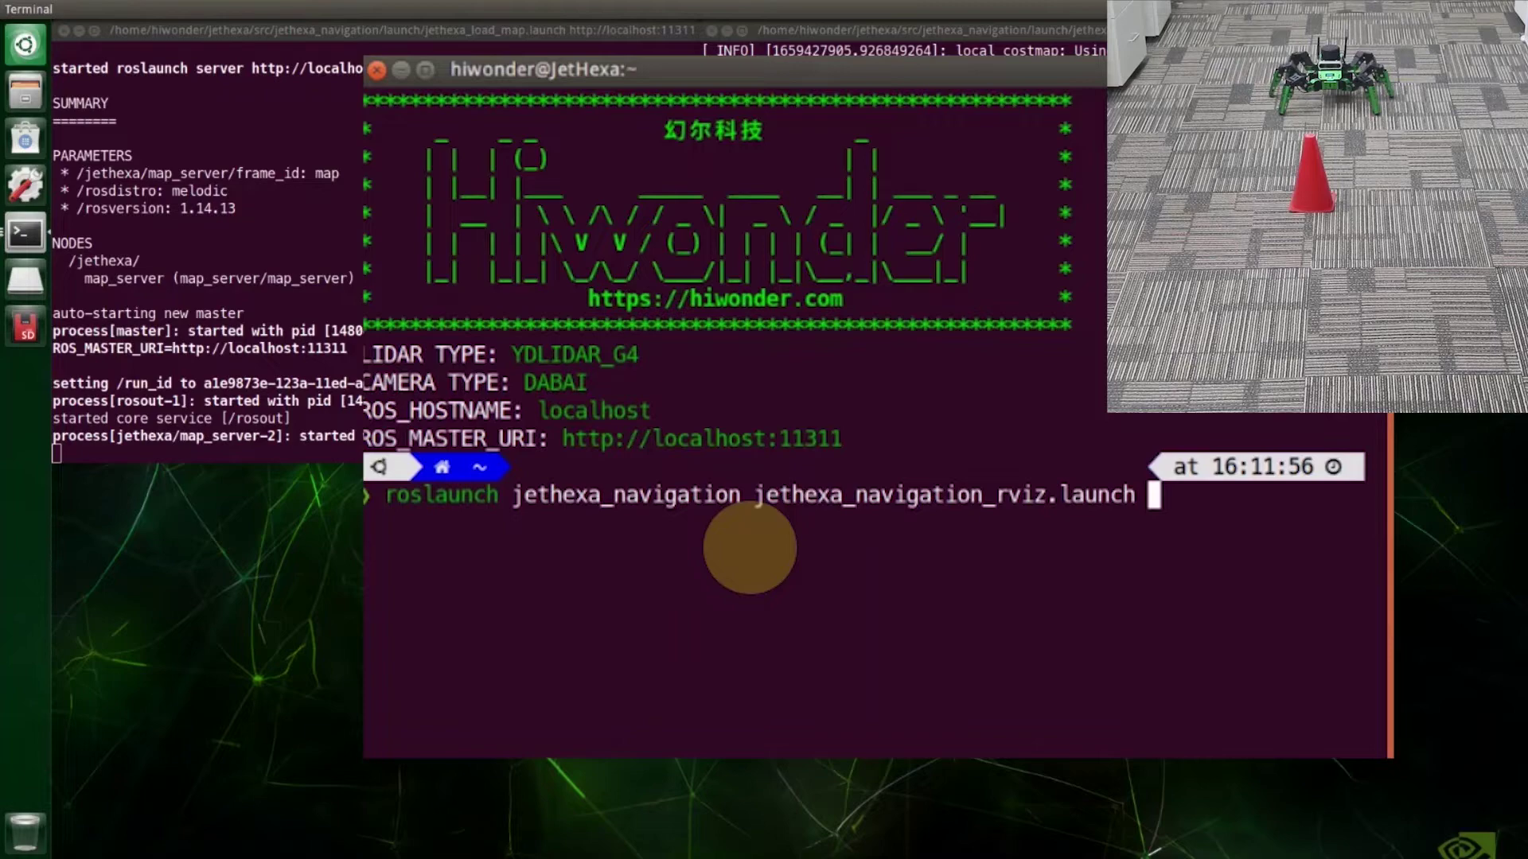
key(Return)
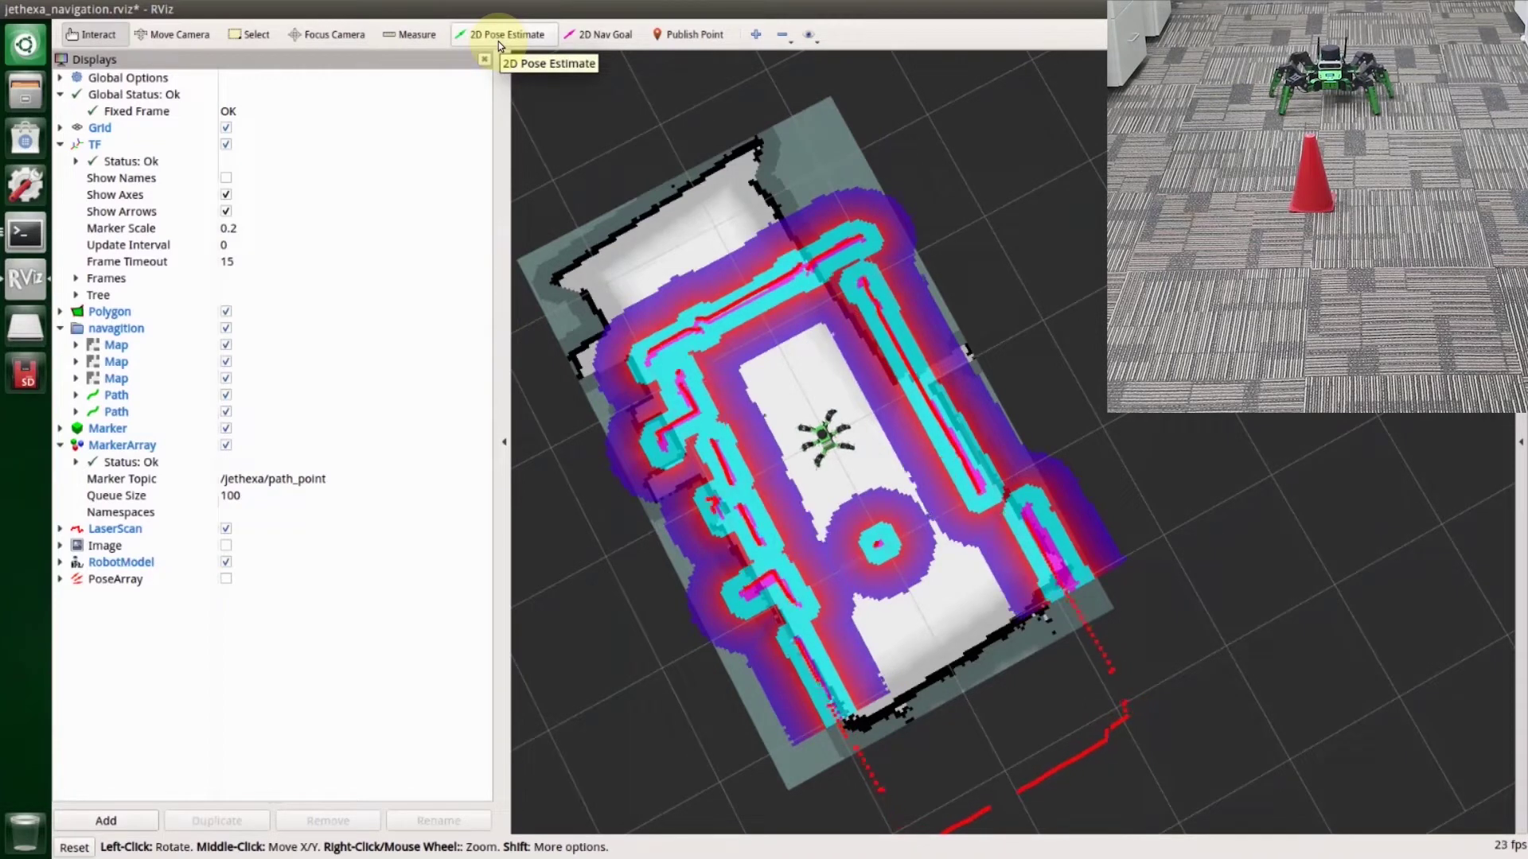
- Set the 2D Pose Estimate at the hexapod's standing position on the map
click(506, 42)
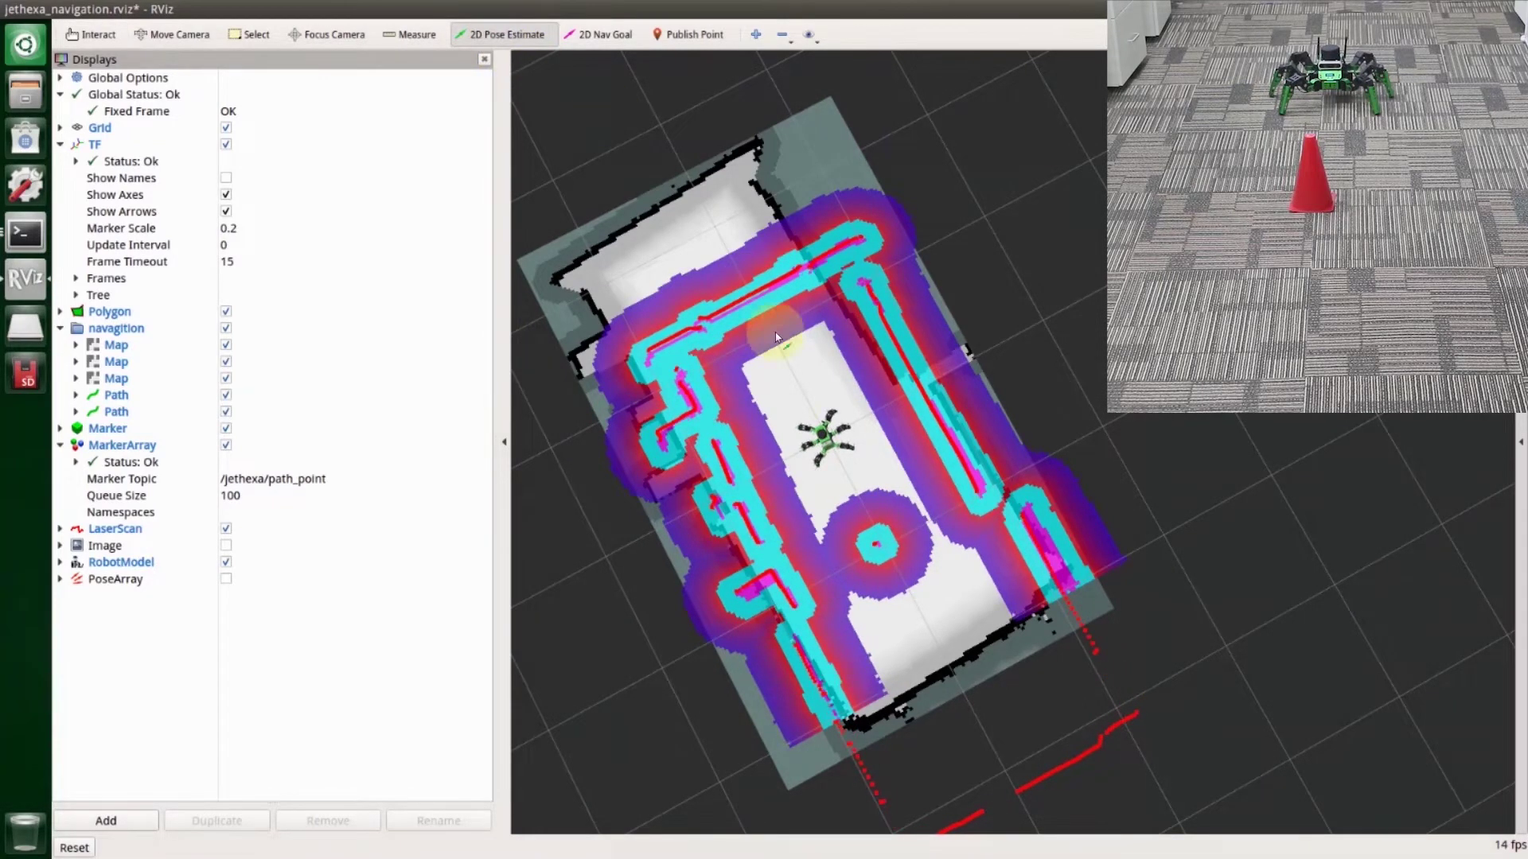
click(821, 437)
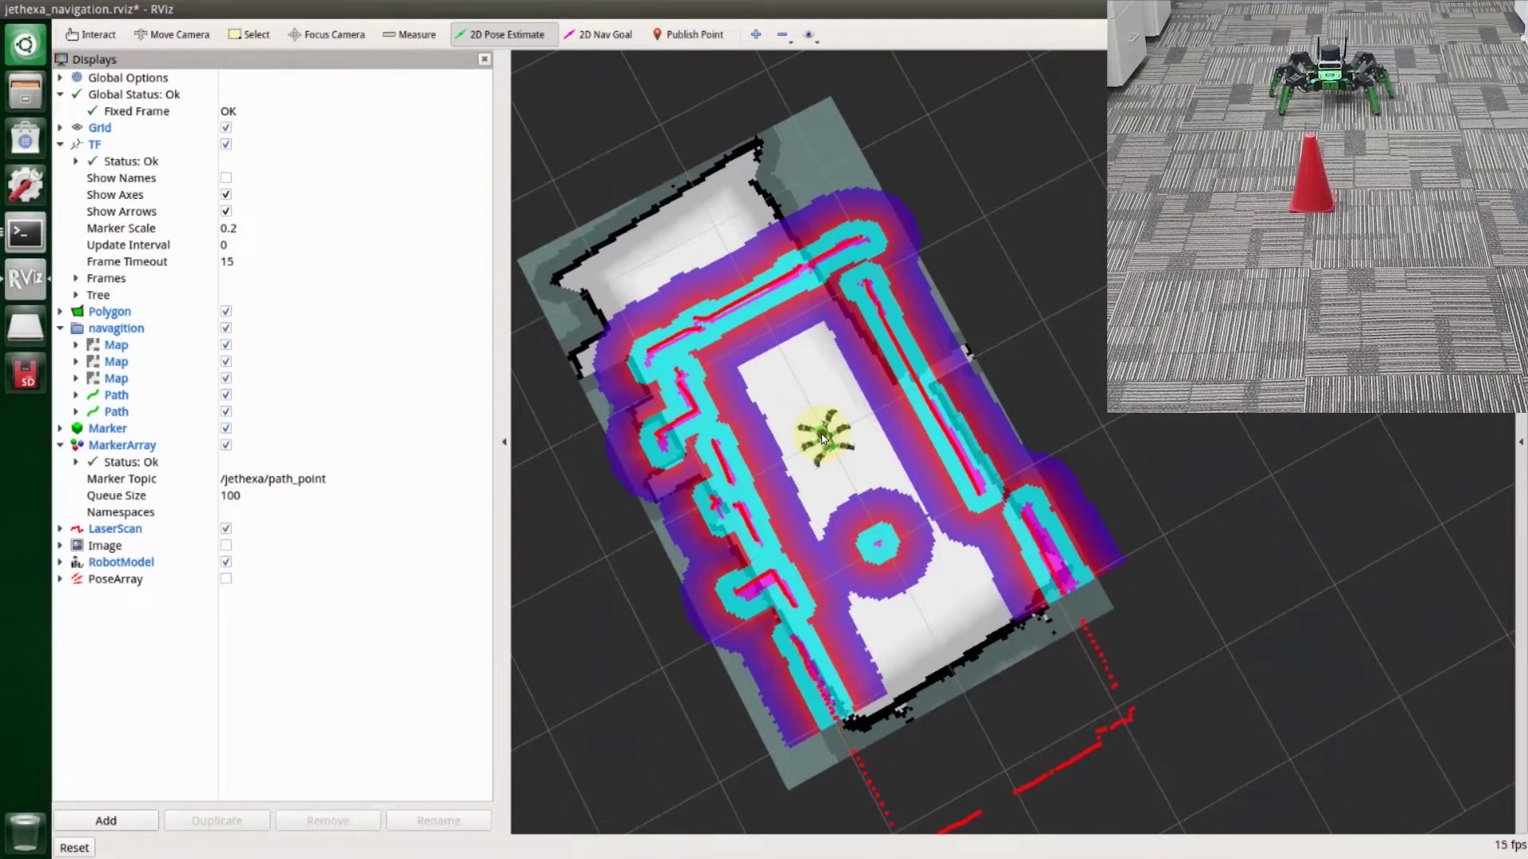
click(821, 438)
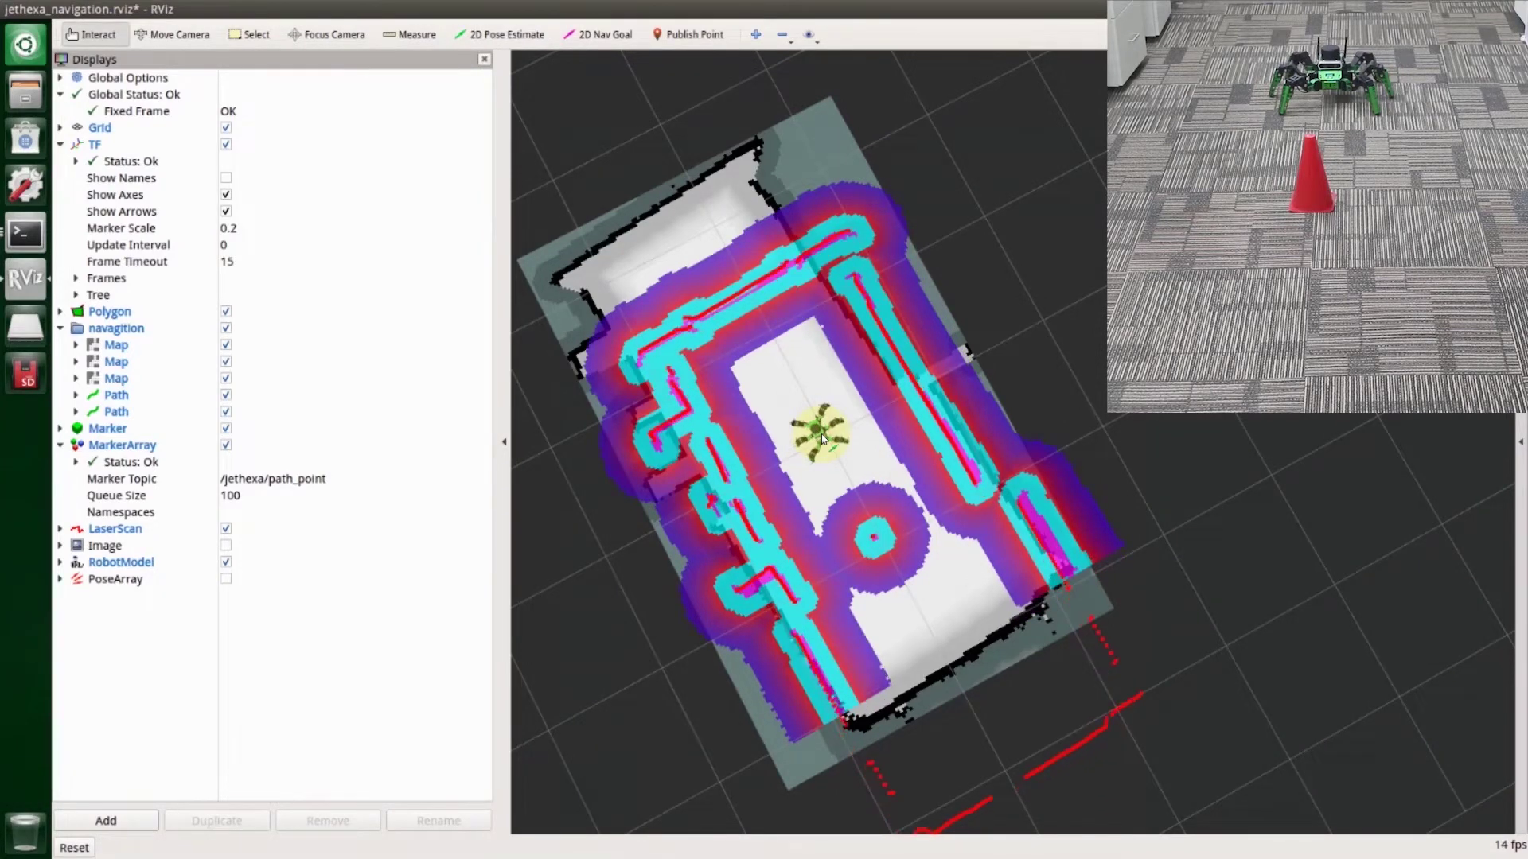
- Set a 2D Nav Goal below the circular obstacle, with its heading, so the robot plans a path
click(584, 34)
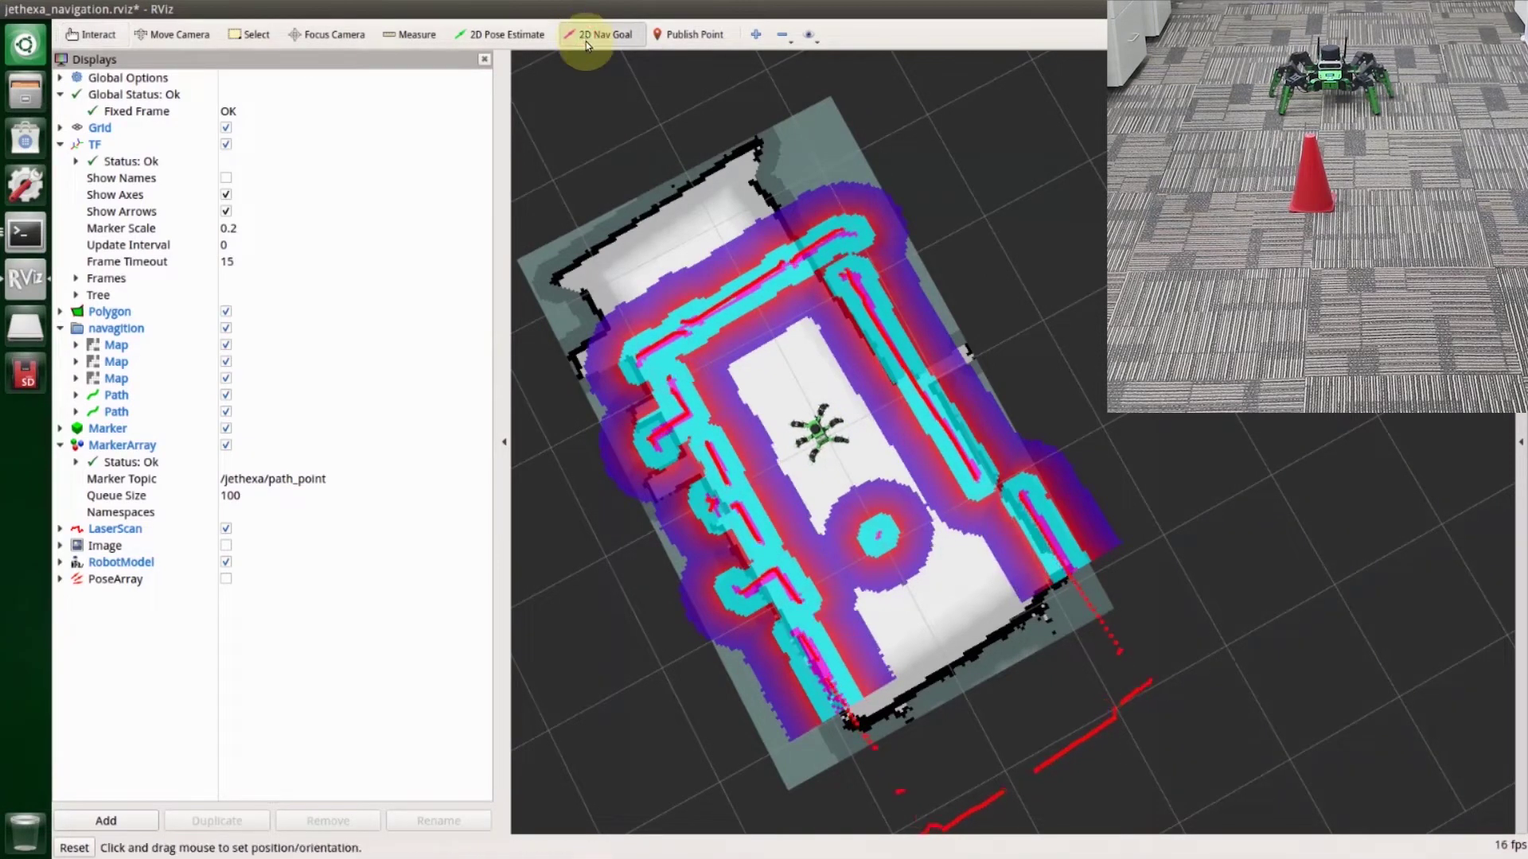
drag(877, 531, 859, 533)
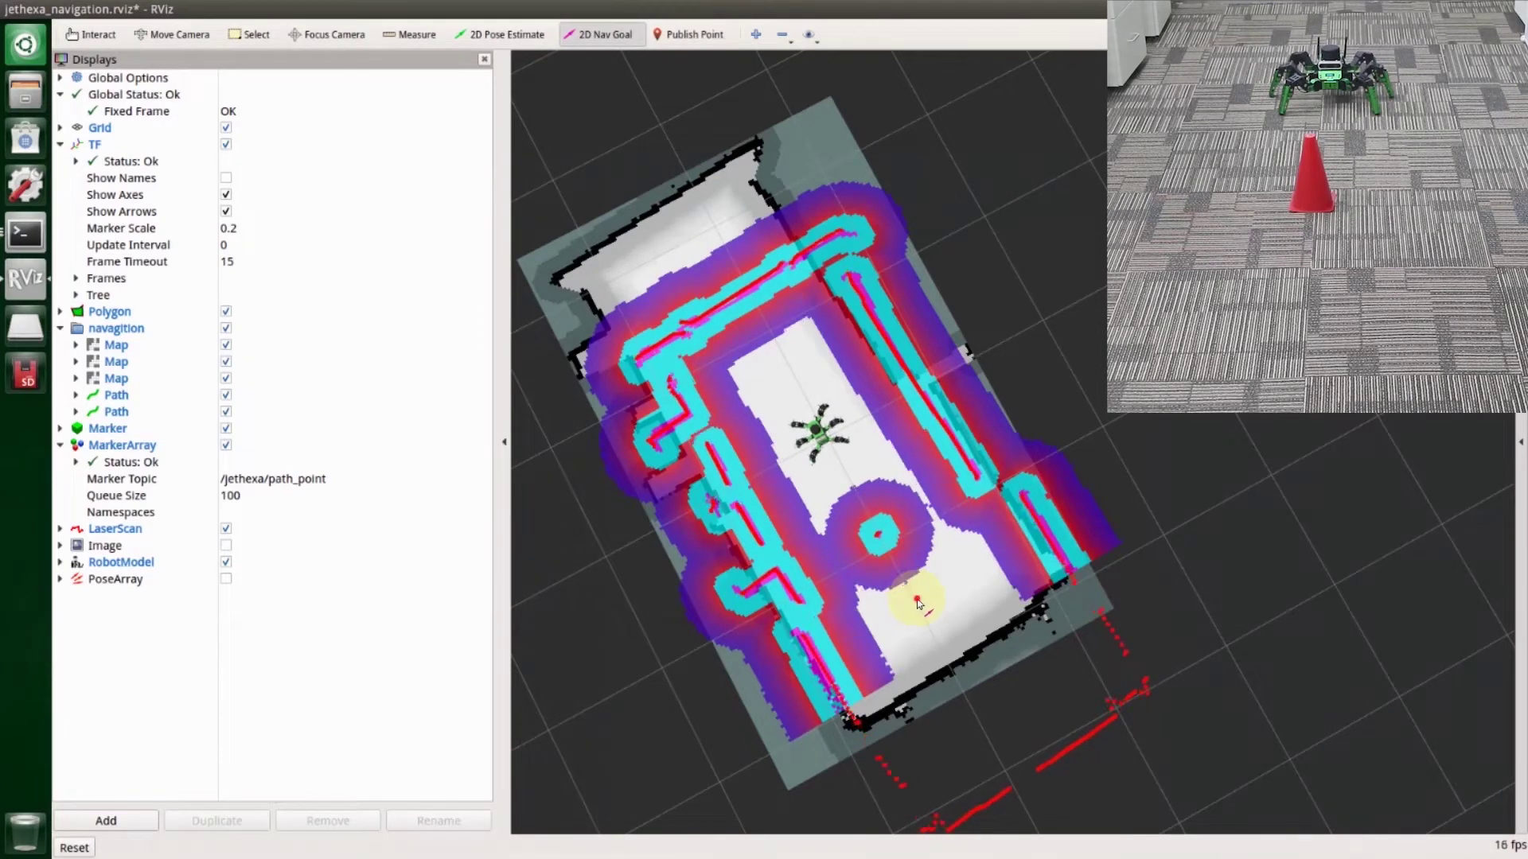
click(920, 605)
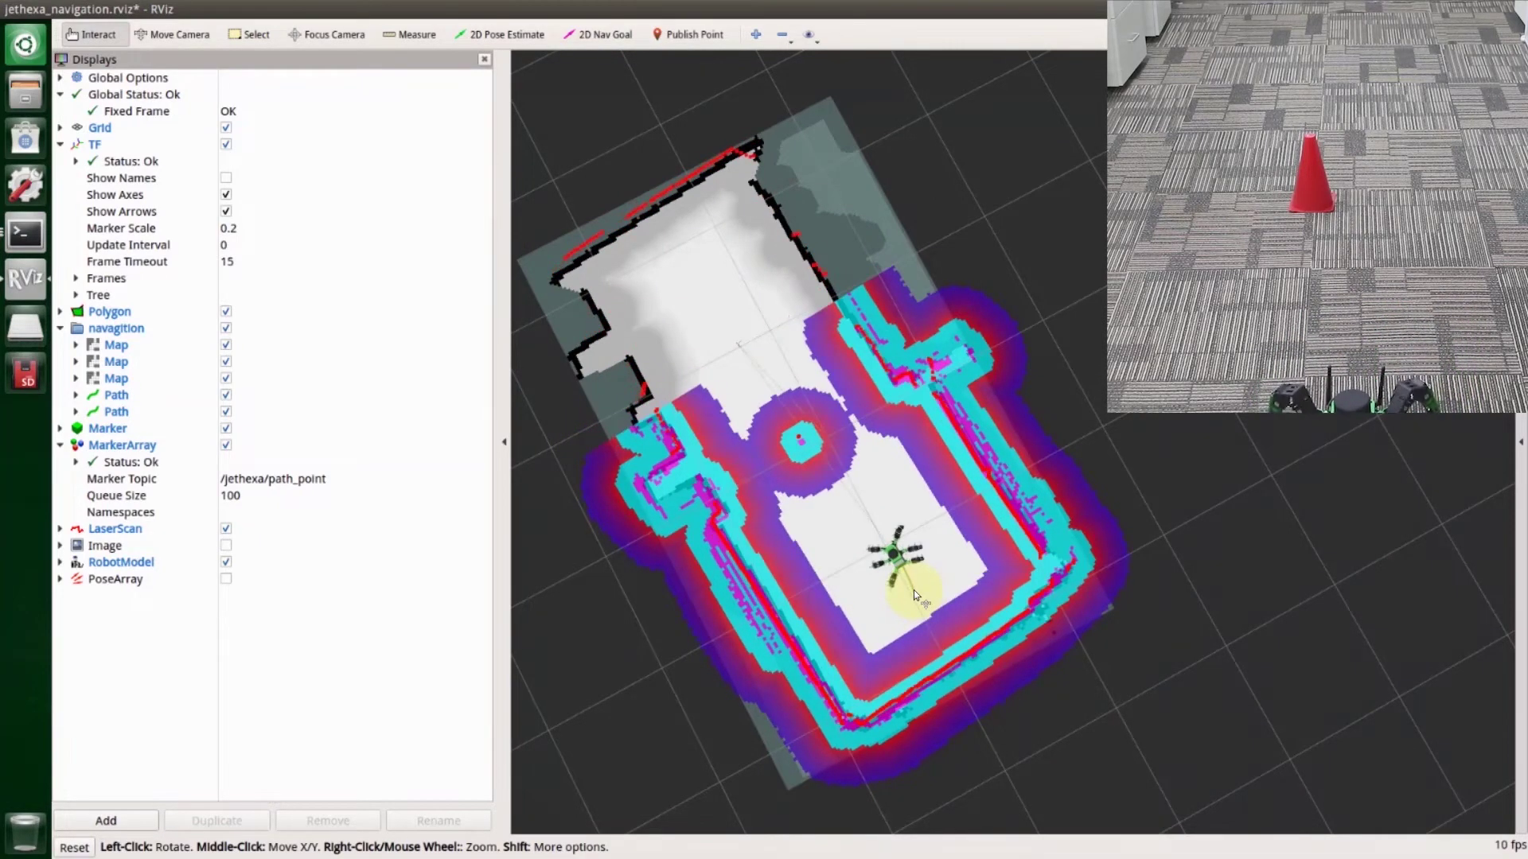
- Place a new 2D Nav Goal at the hexapod's current spot in the lower room
click(604, 33)
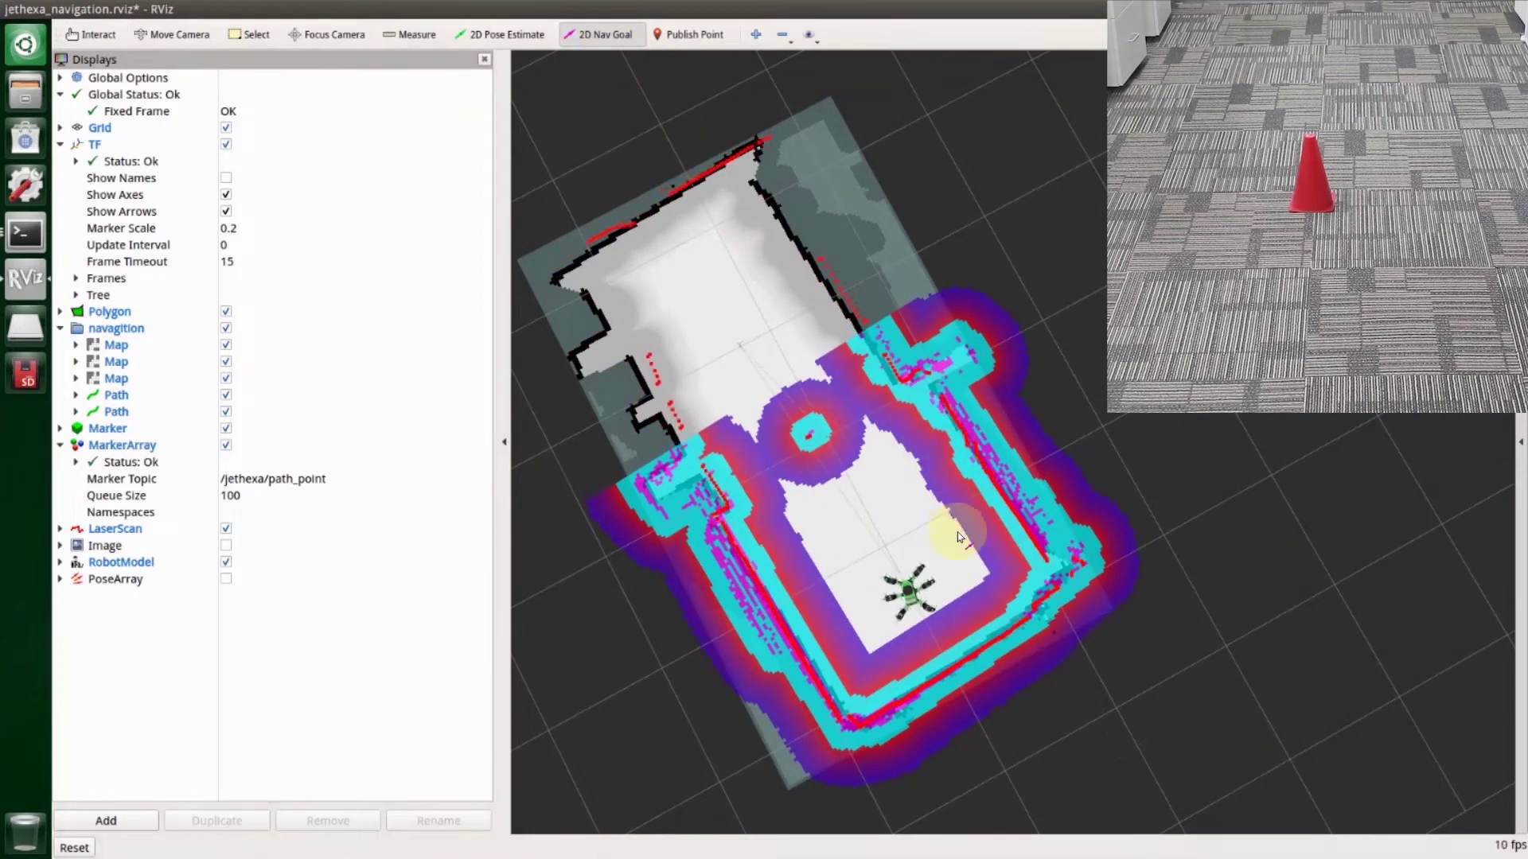
click(911, 585)
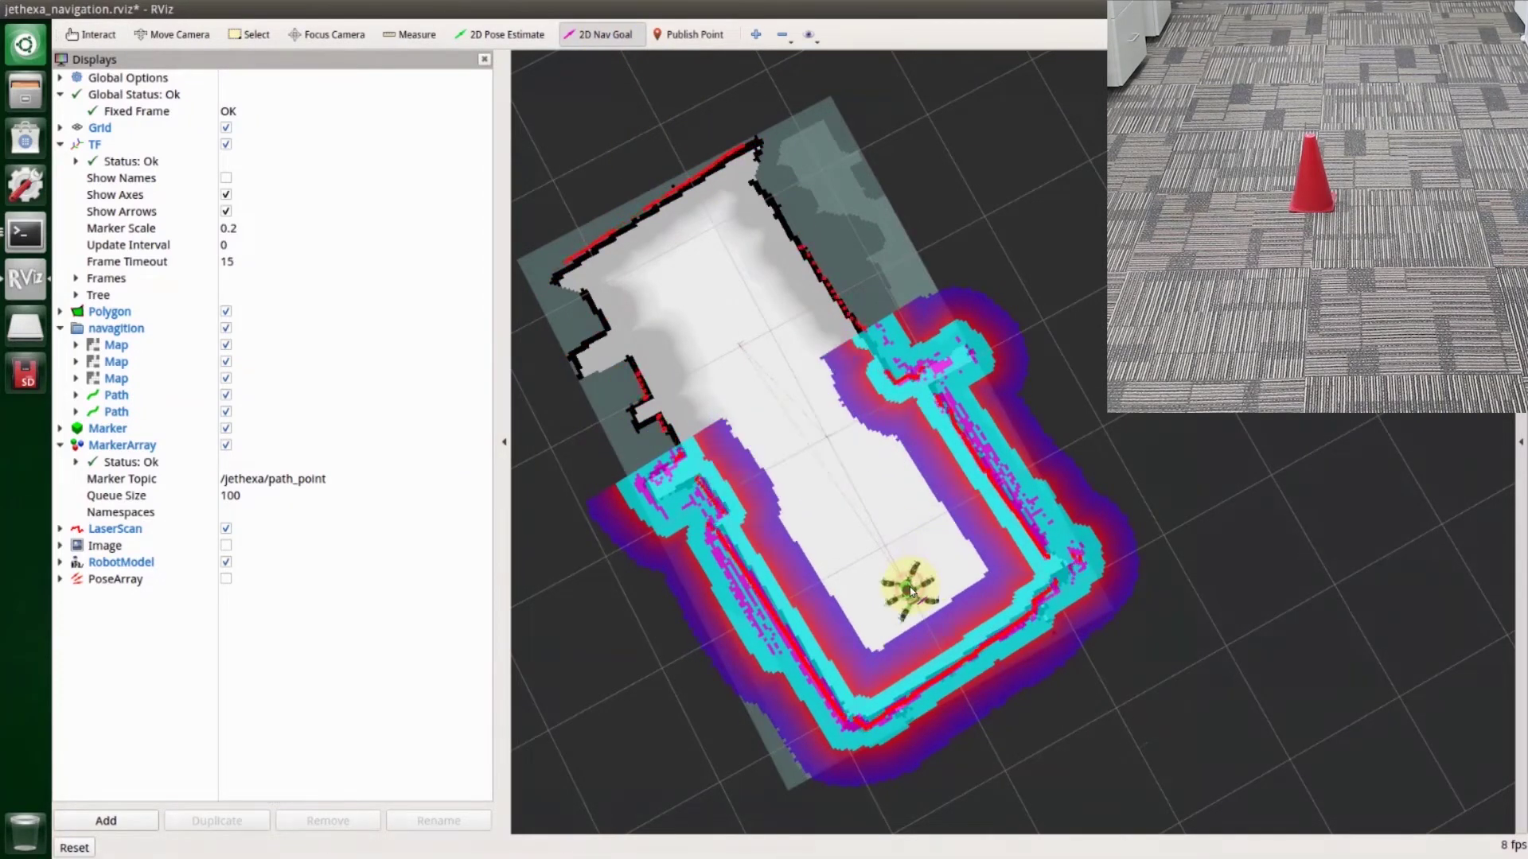
click(910, 587)
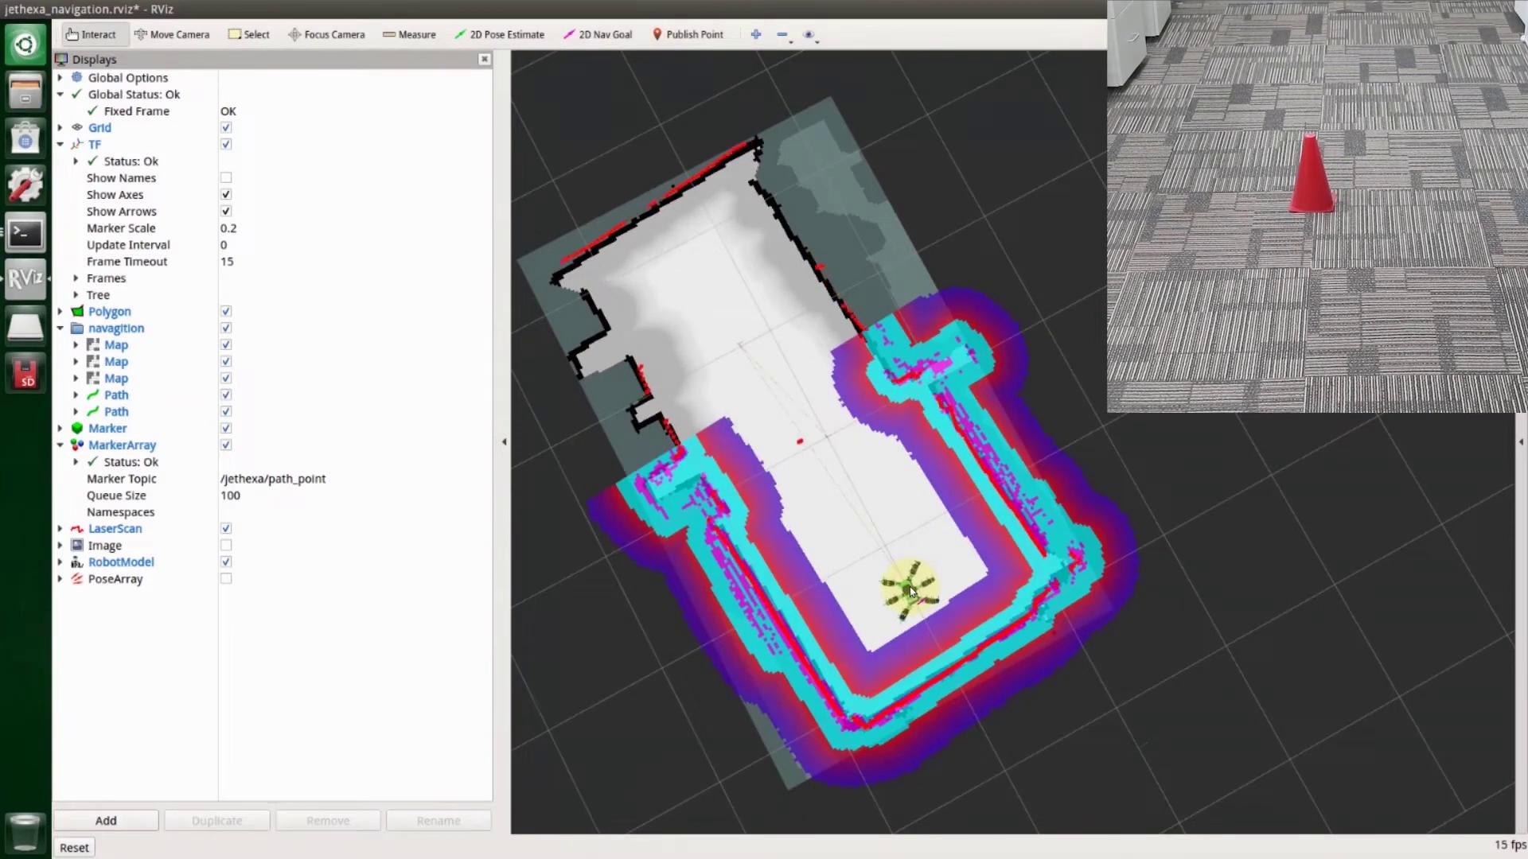